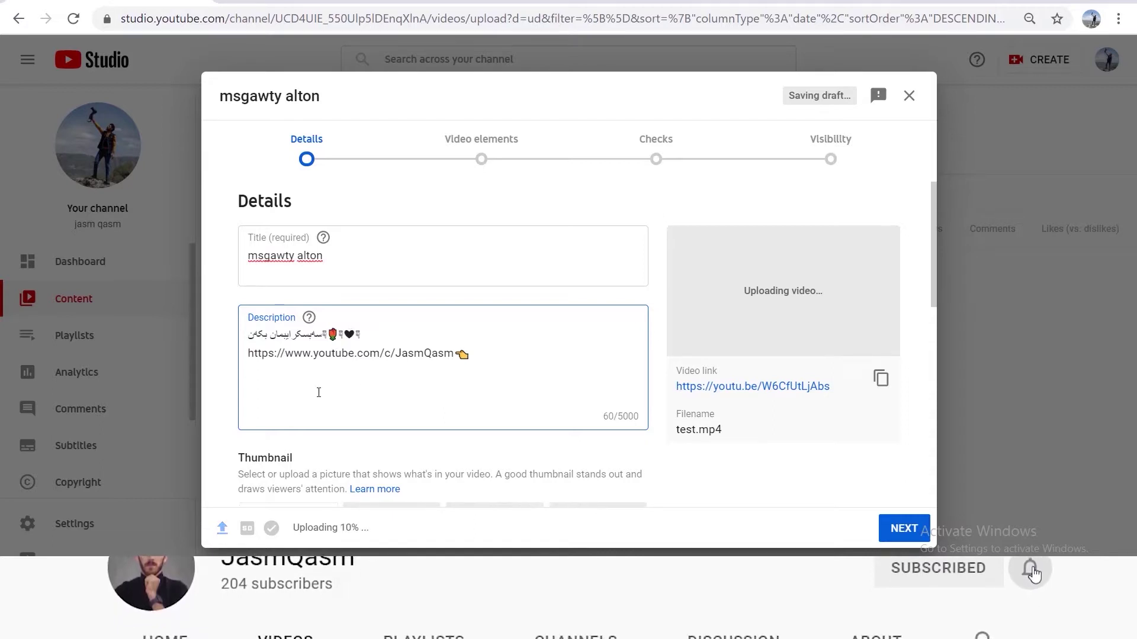
- Add the line "alton msgwt" below the channel link in the video description
text(al)
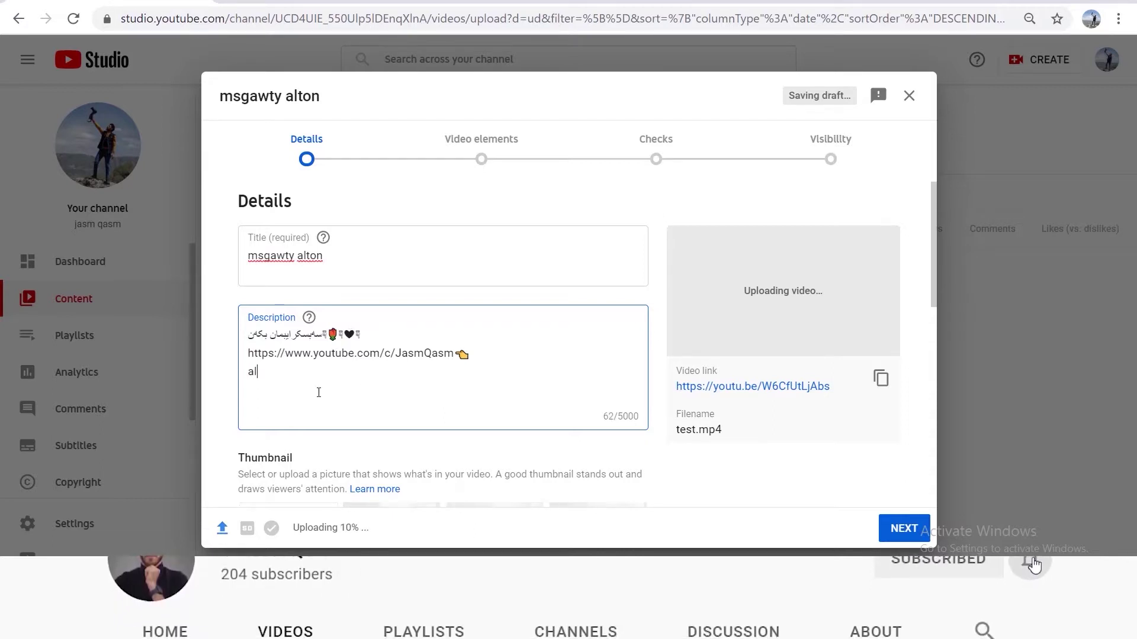
text(ton)
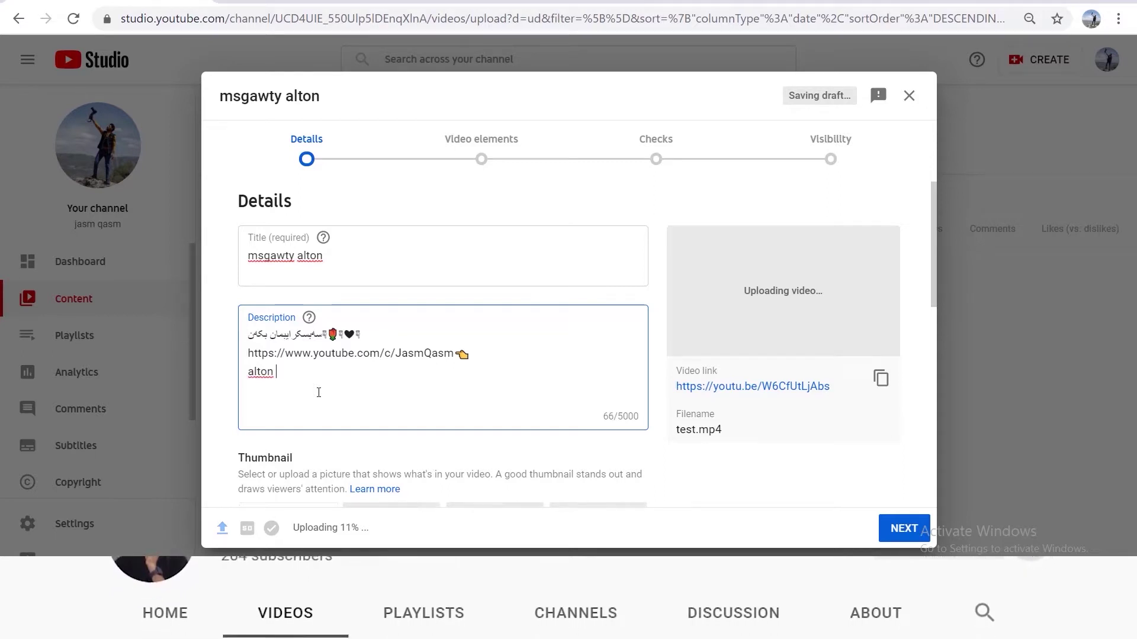
text(m)
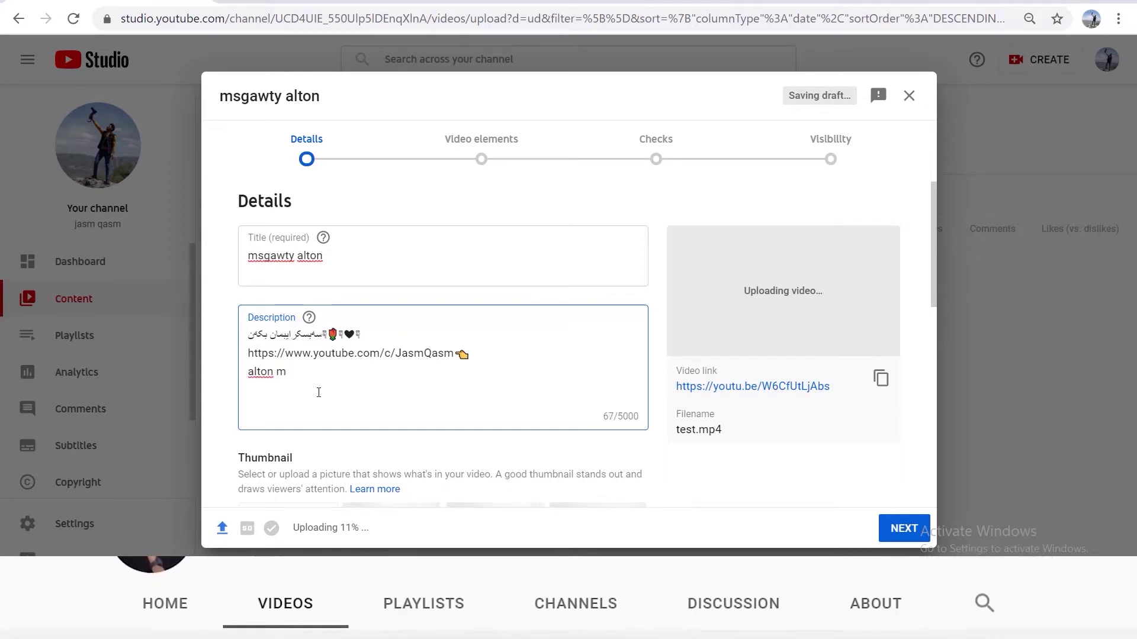
text(sgwt)
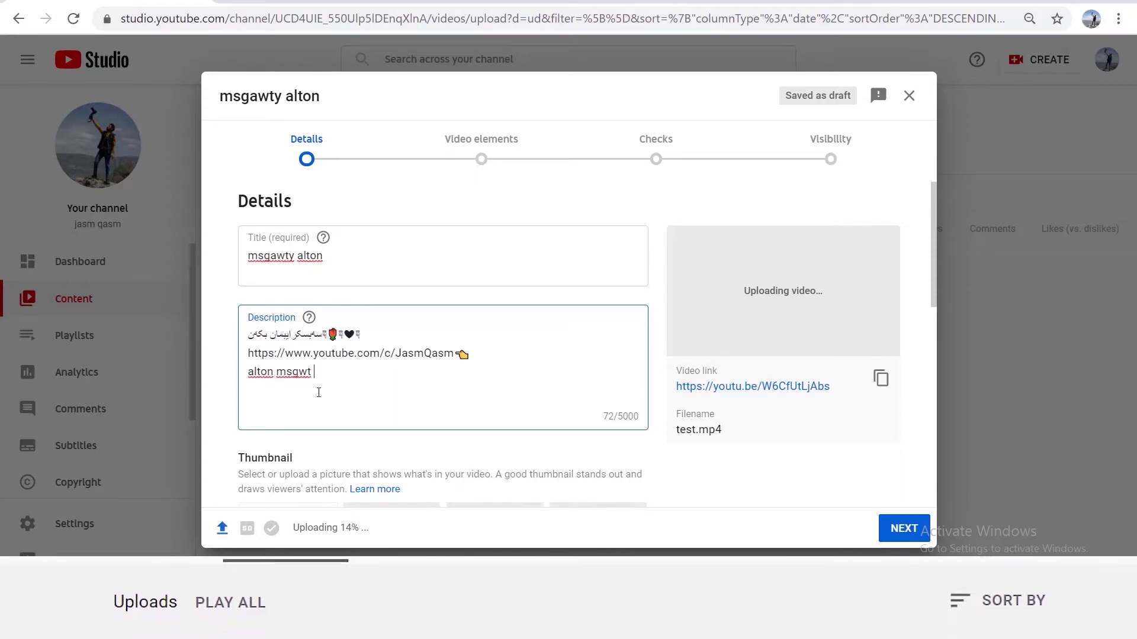
- Leave a blank line in the description and add hashtags for #alton, the creator's name and #kurdish
key(Return)
key(Return)
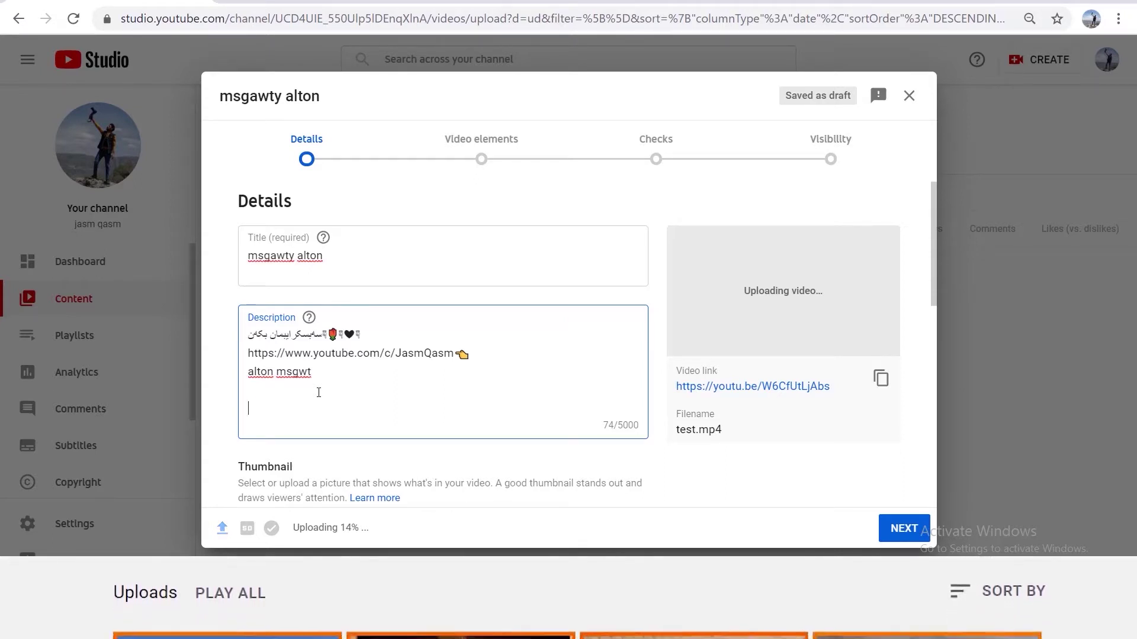
text(#alton #jasmqasm #kurdsh)
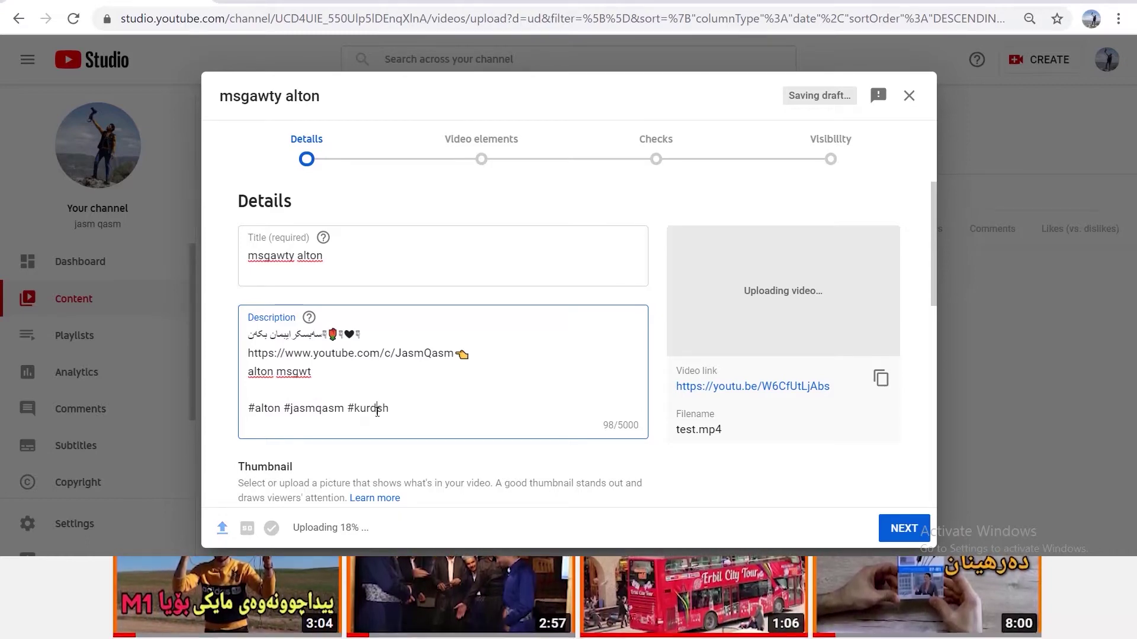
text(i)
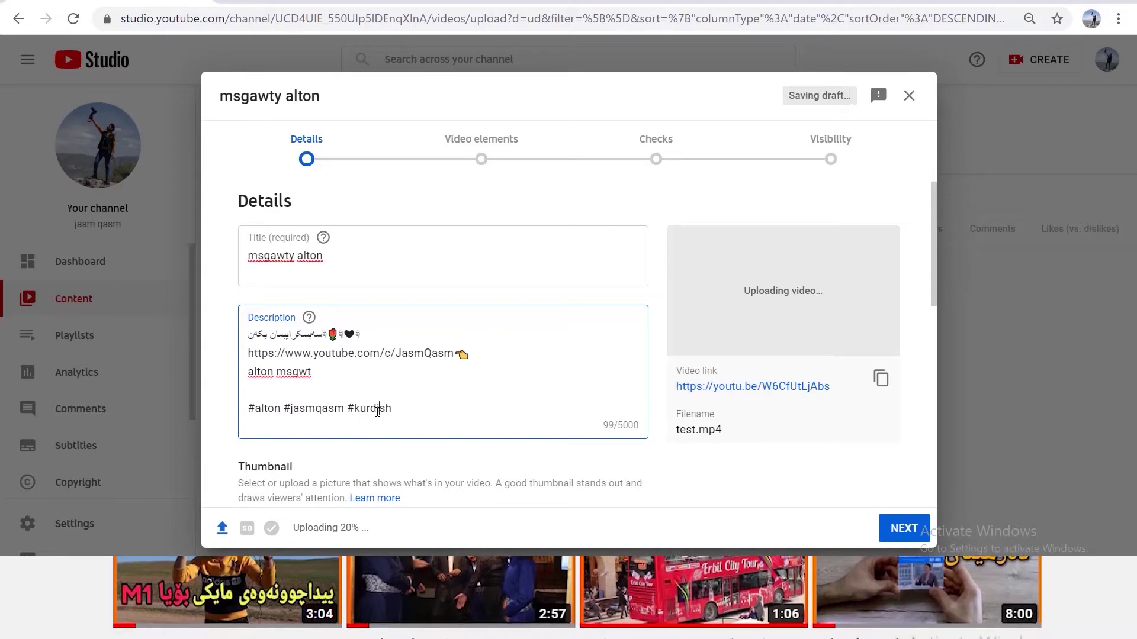
- Append the Kurdish text "مزگەتی ئالتۆن" to the end of the video title
click(364, 259)
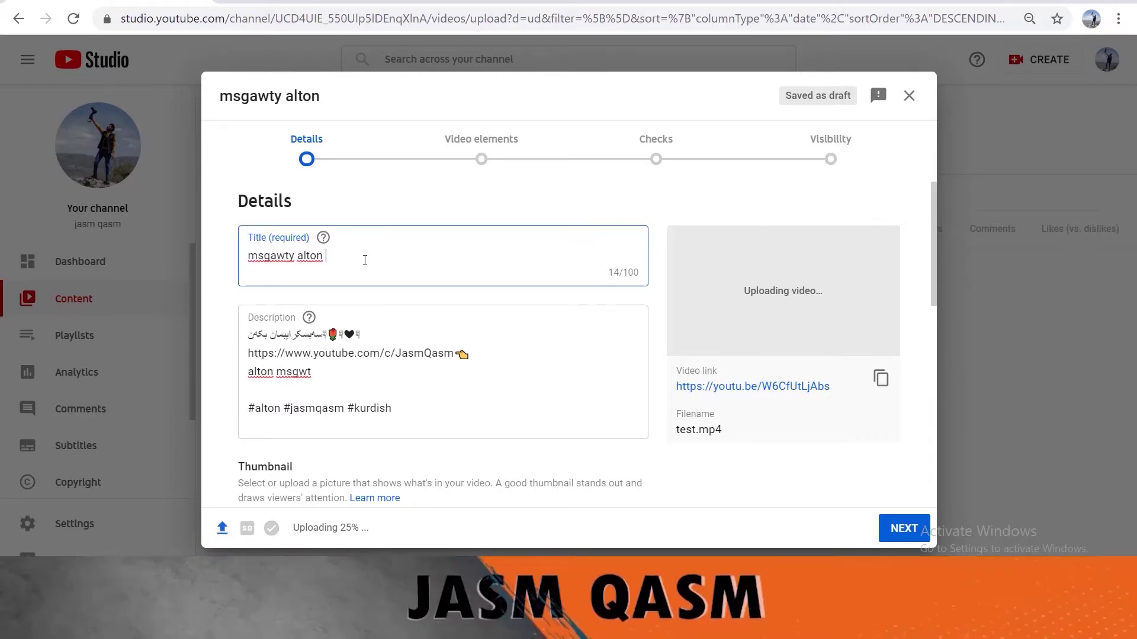
text(مز)
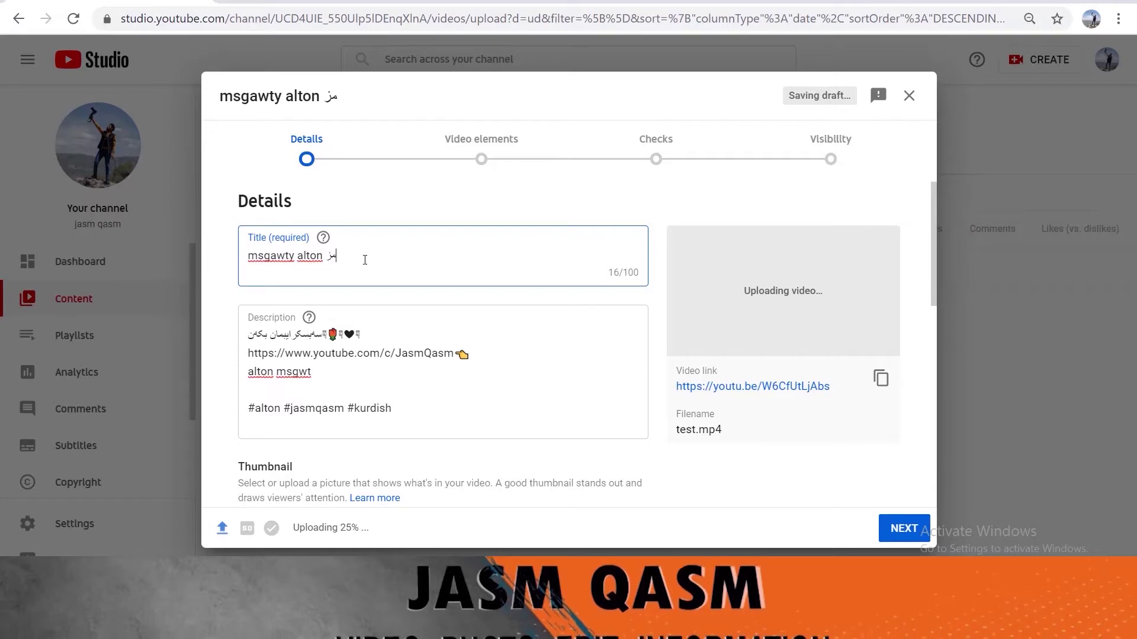
text(گ)
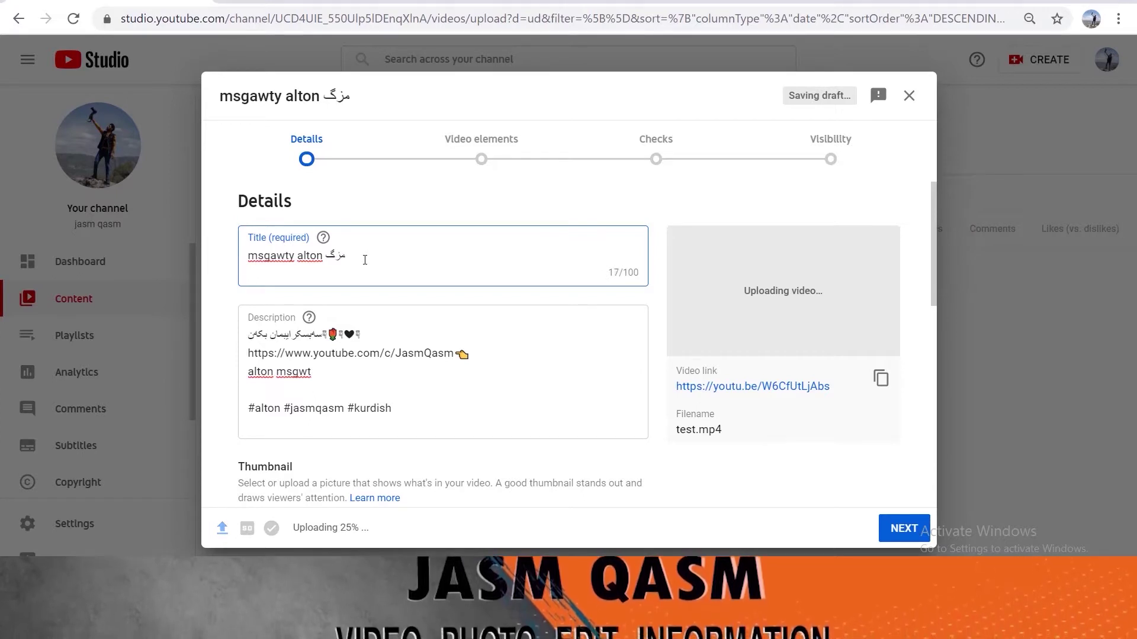
text(ه)
text(ت)
text(ی )
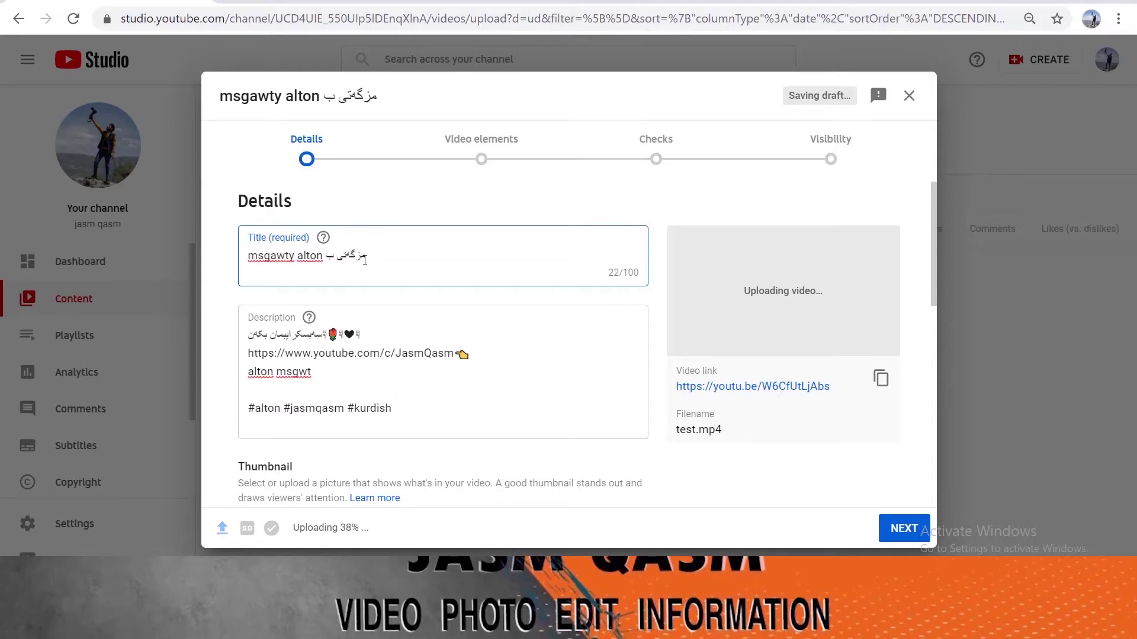
text(ئالتون)
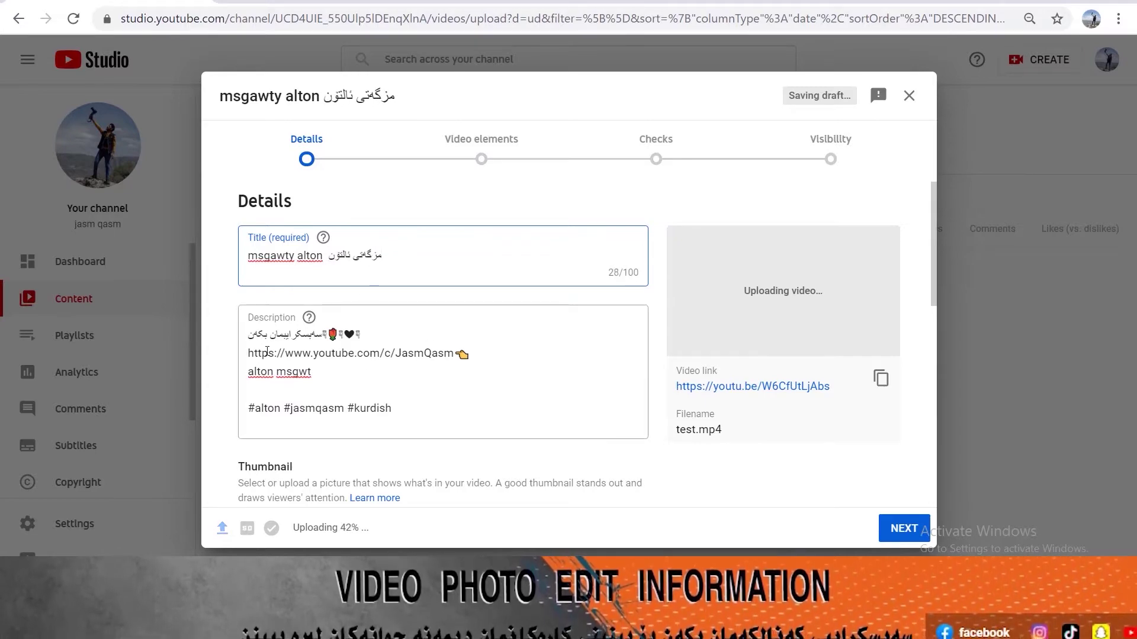
- Upload the "photo test" image from the Pictures folder as the video thumbnail
scroll(432, 350, down, 1)
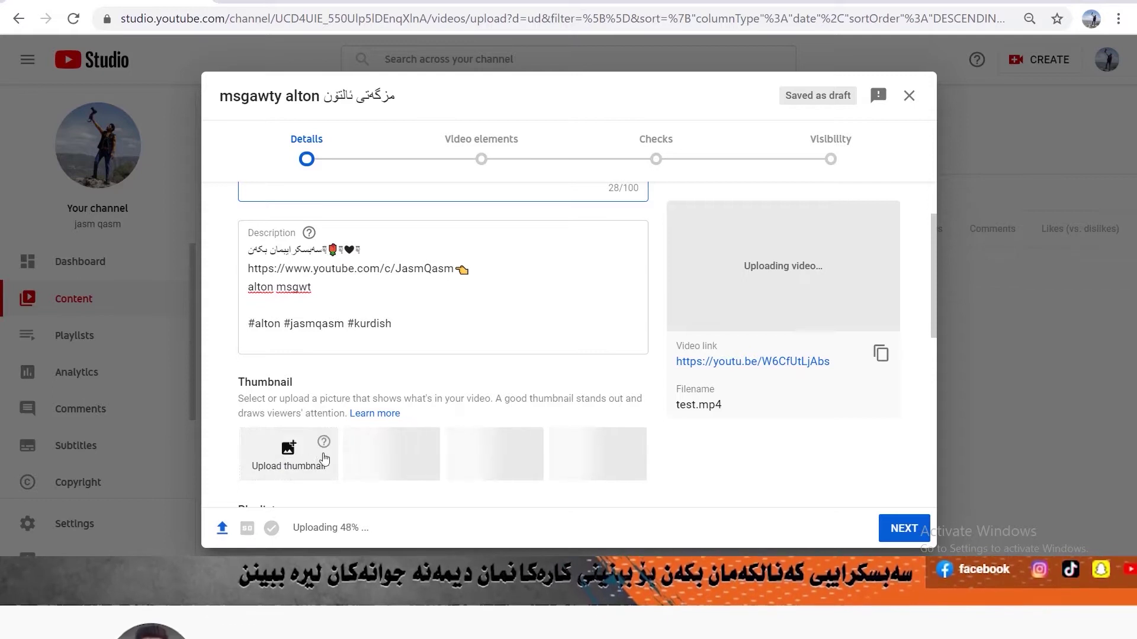
click(286, 453)
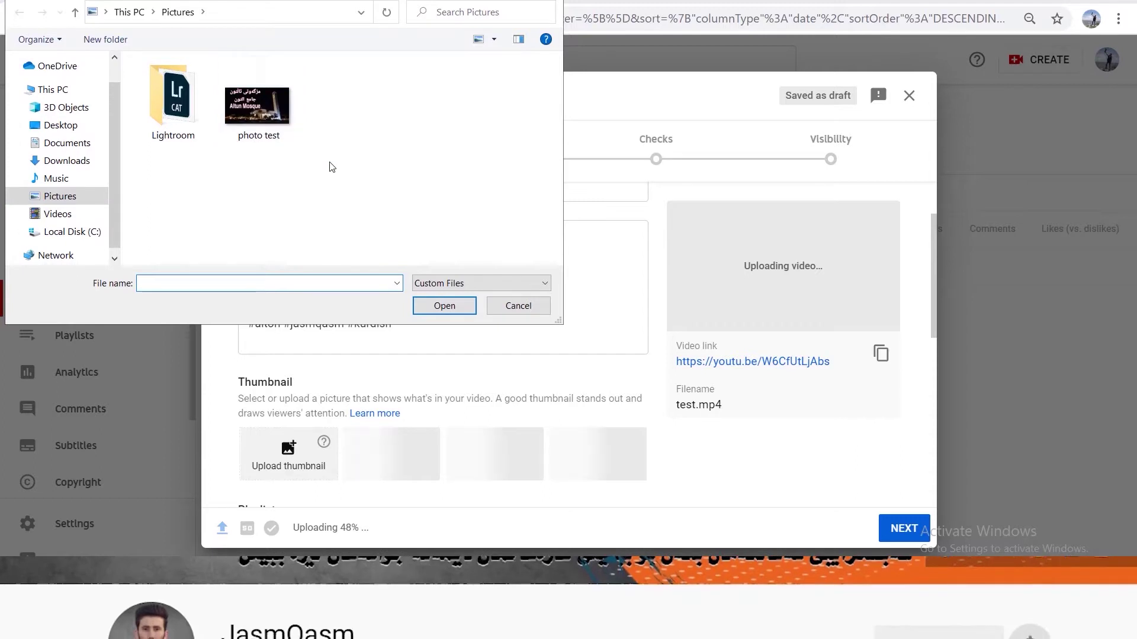
click(261, 110)
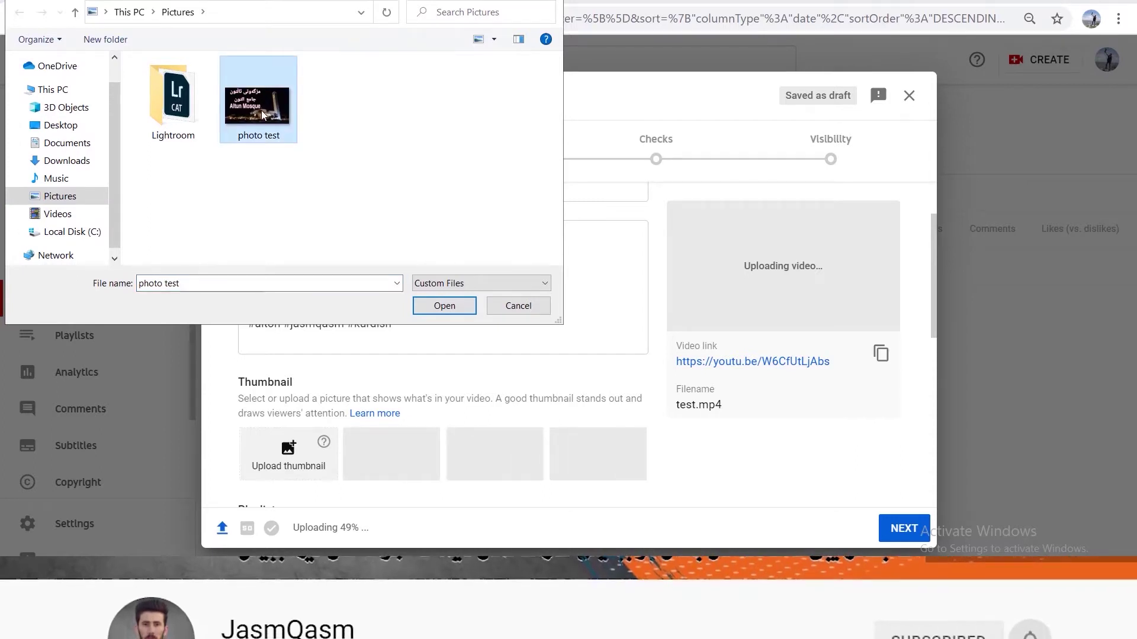
click(439, 309)
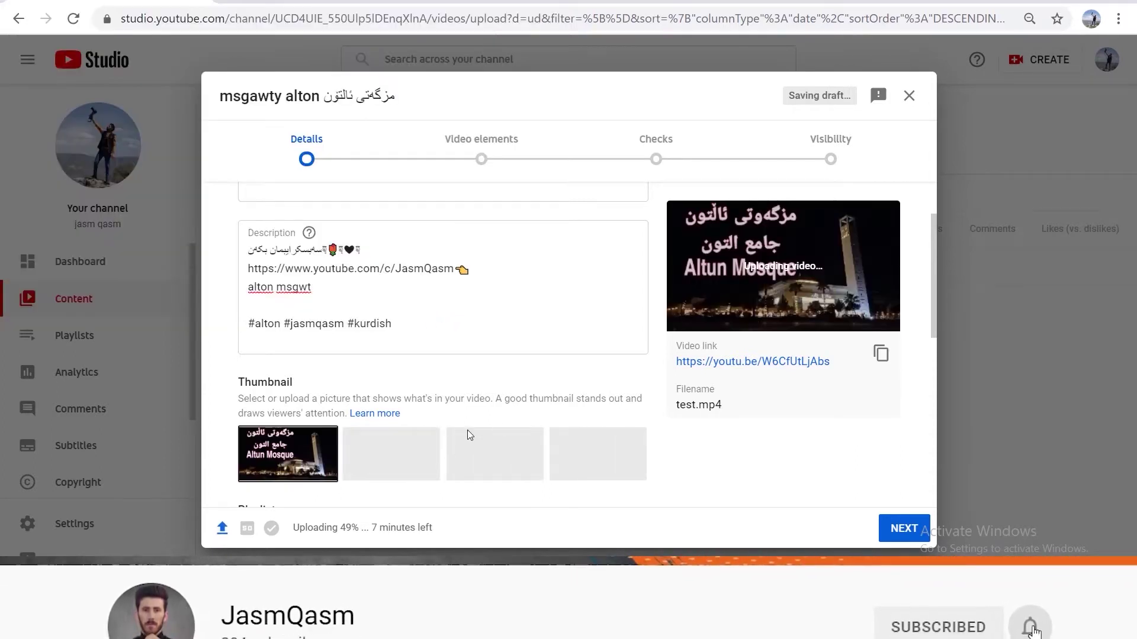
- Add the video to the existing playlist "هەموو ڤیدیۆکان"
scroll(475, 429, down, 4)
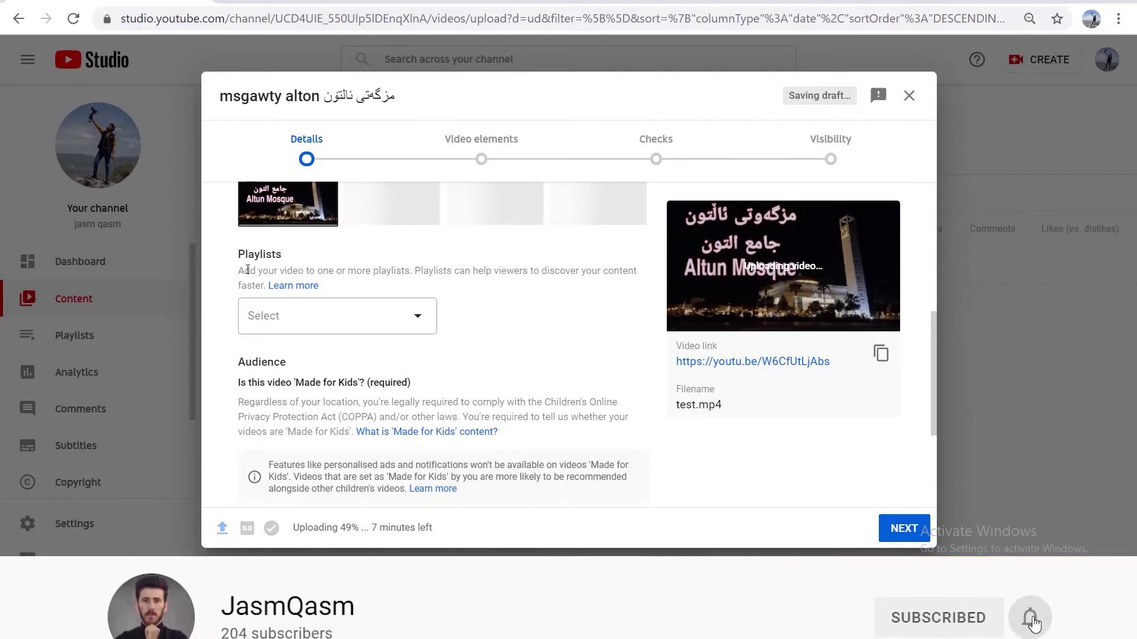
click(413, 324)
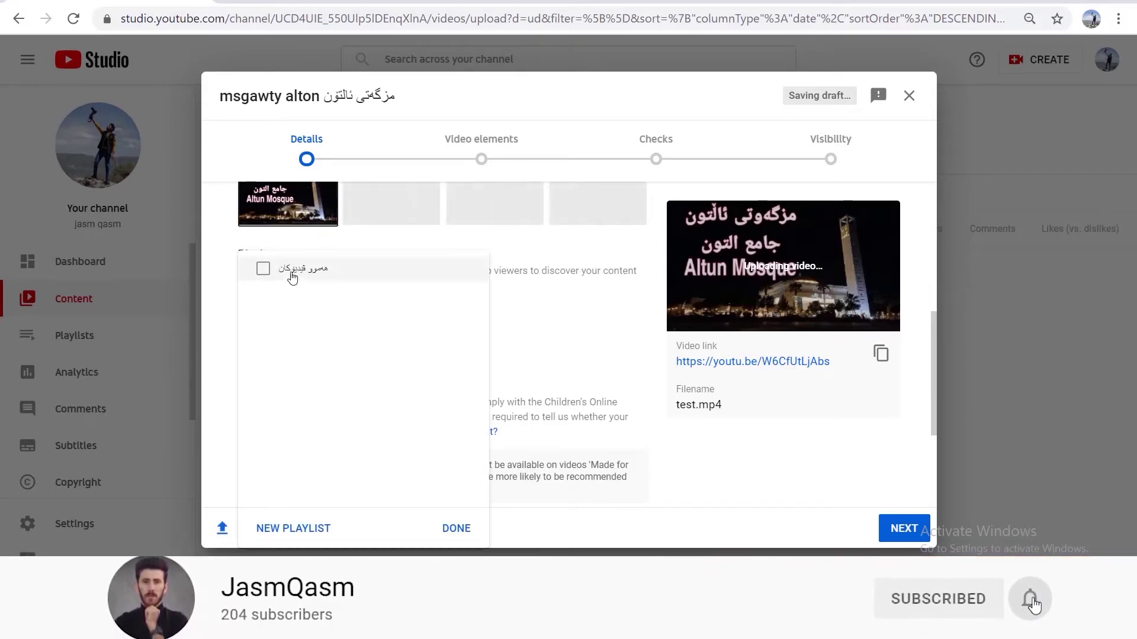
click(292, 271)
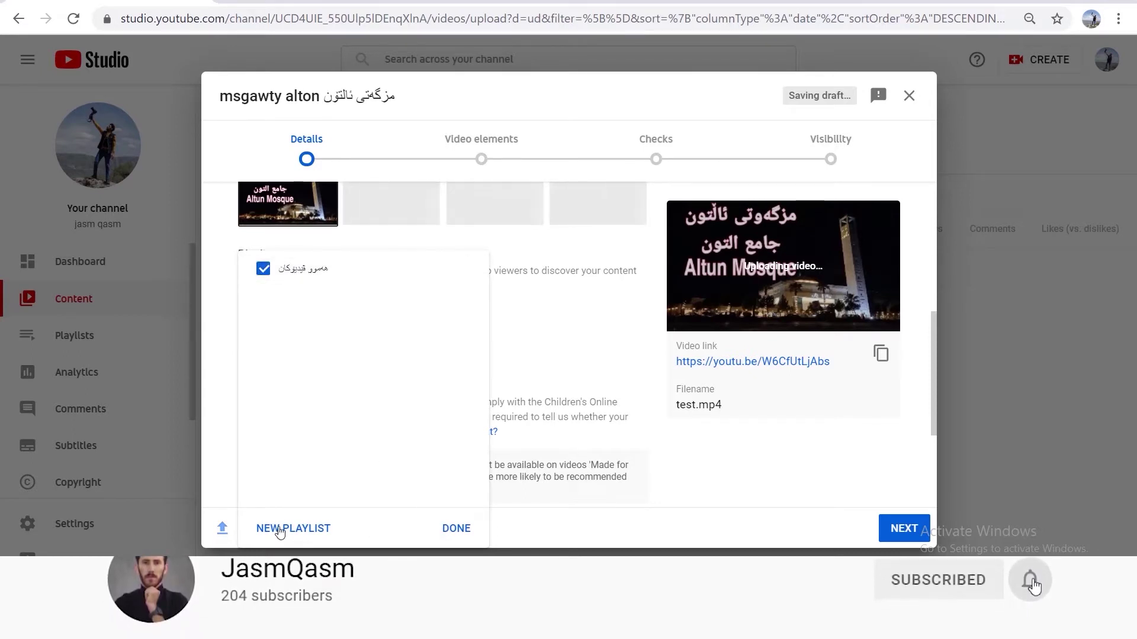
click(457, 528)
- Mark the video as not Made for Kids and expand the advanced age restriction options
scroll(460, 377, down, 3)
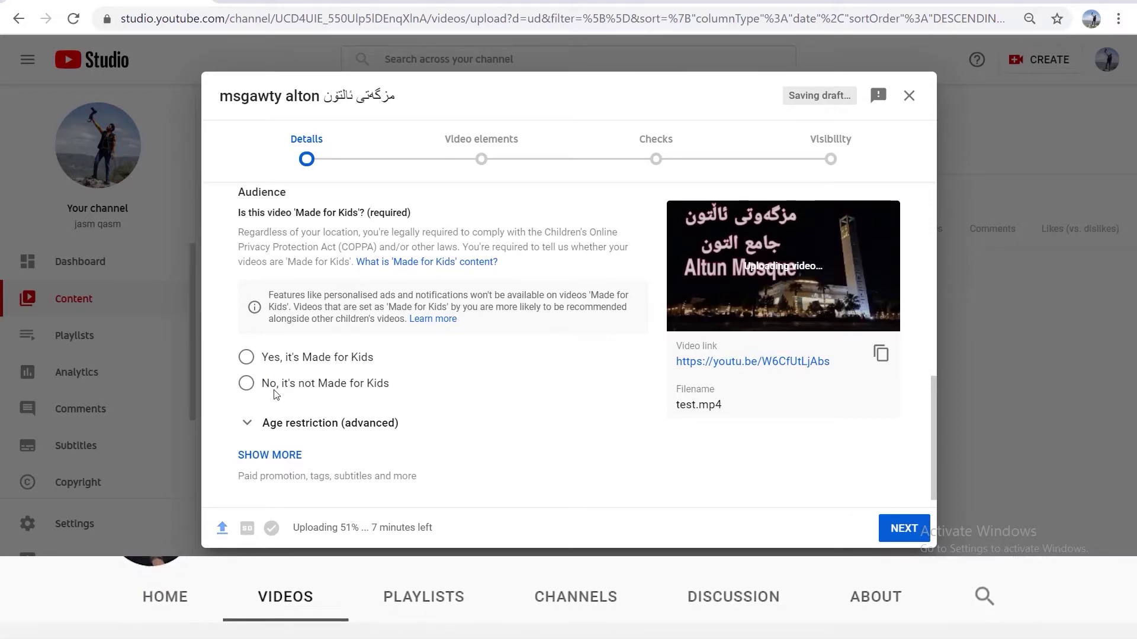
click(247, 384)
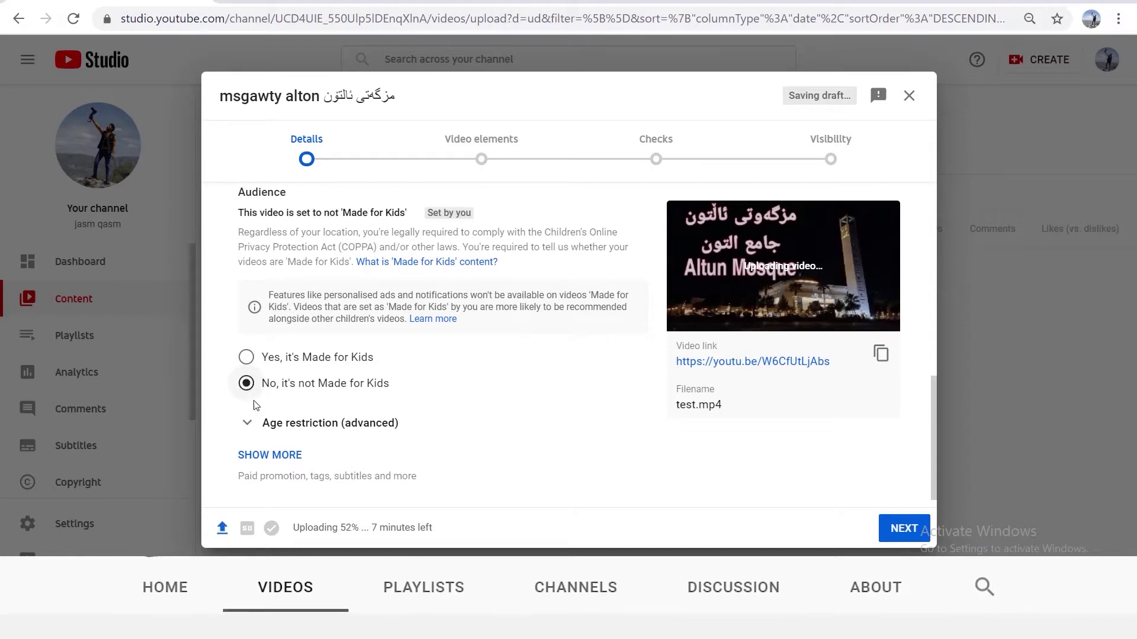
click(330, 422)
scroll(474, 416, down, 3)
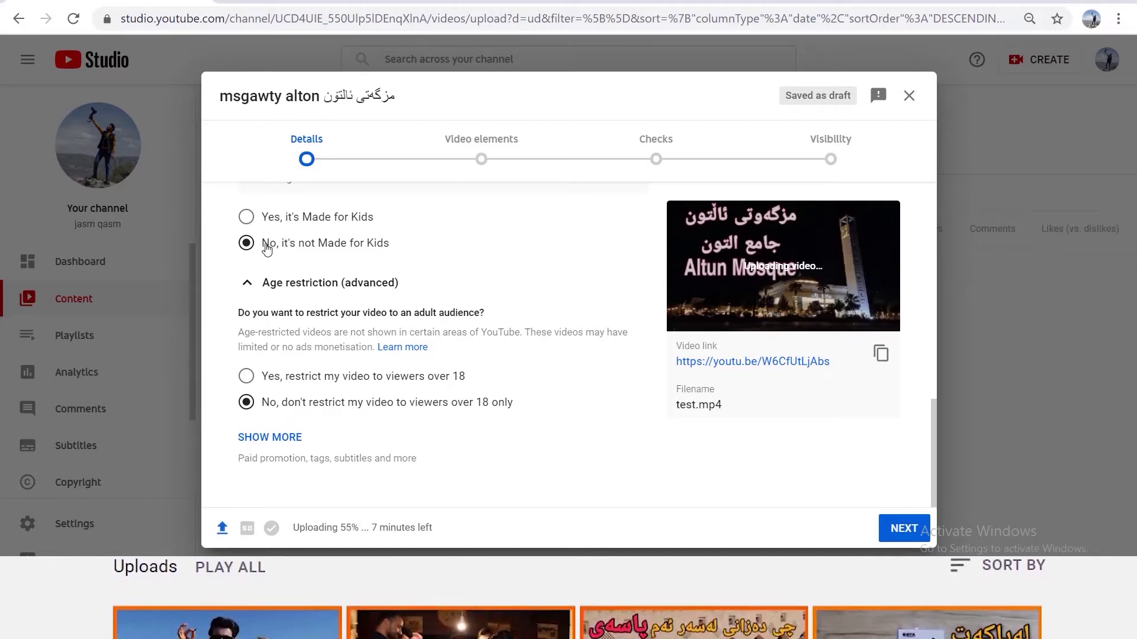
- Reveal the additional video settings and add the creator's name as two tags, in Kurdish and in Latin script
click(294, 438)
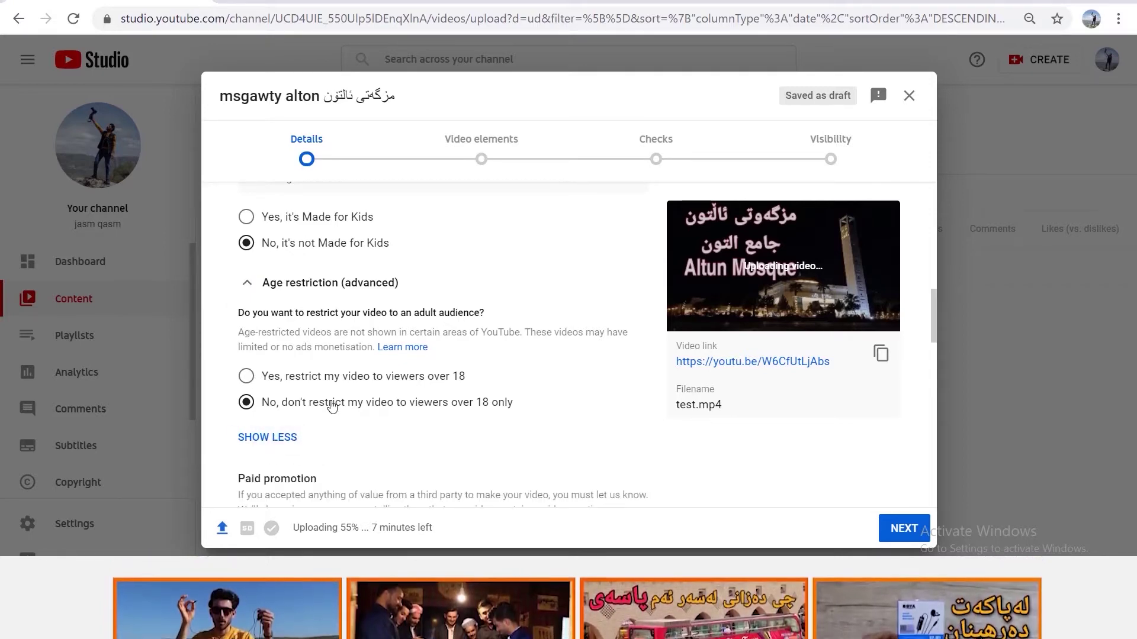
scroll(308, 389, down, 3)
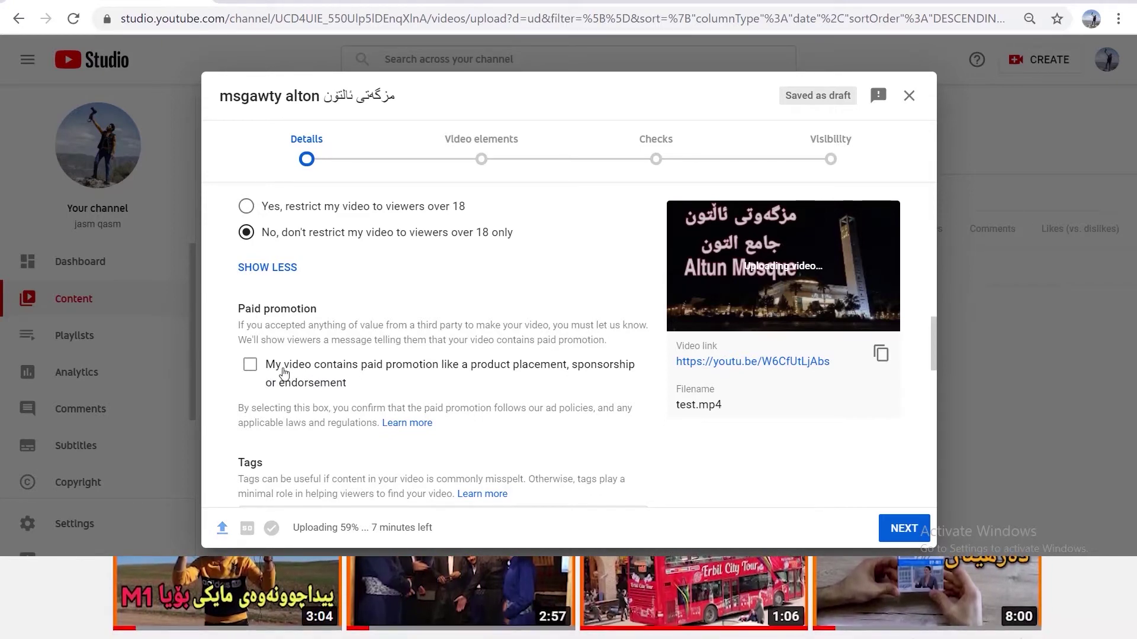
scroll(296, 383, down, 1)
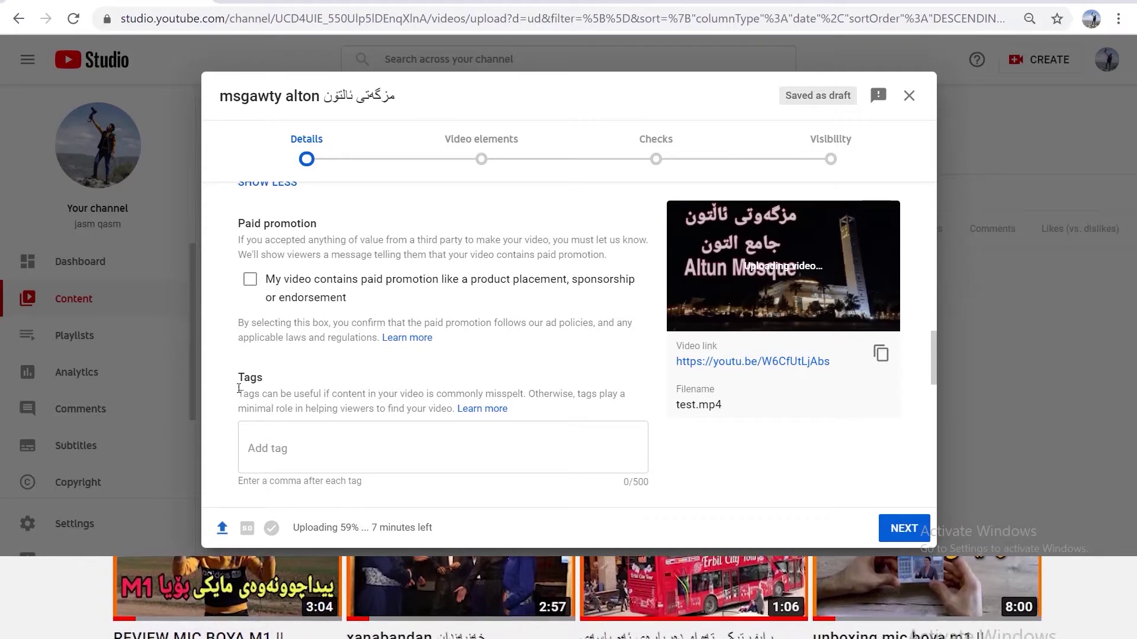
click(372, 460)
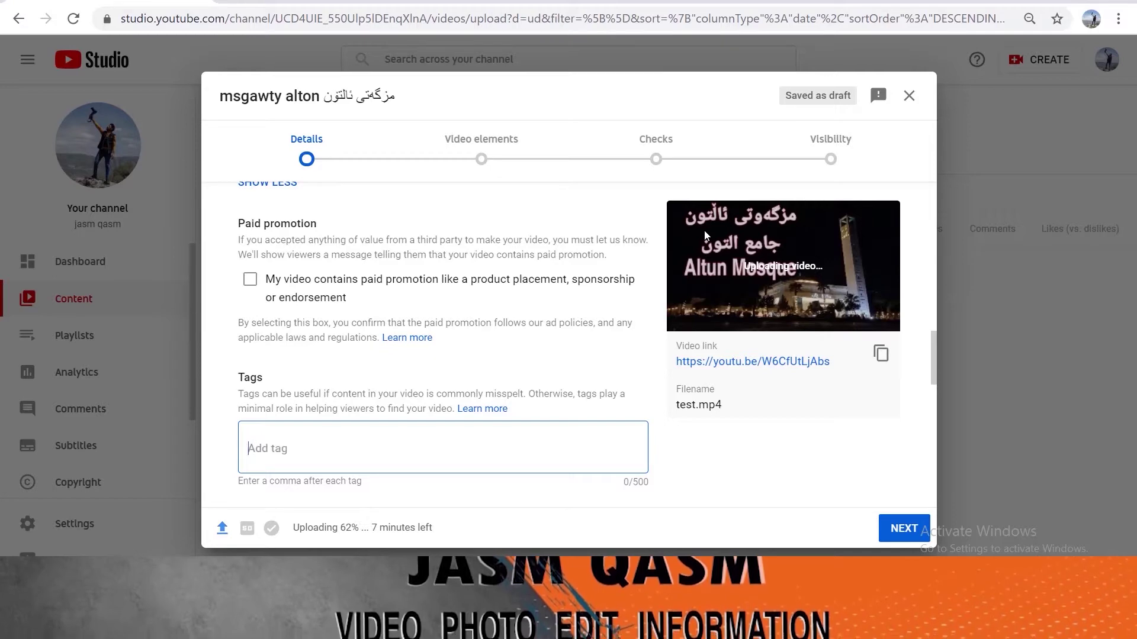
text(جاسمقاسم)
key(BackSpace)
key(BackSpace)
key(BackSpace)
text(قاسم)
key(Return)
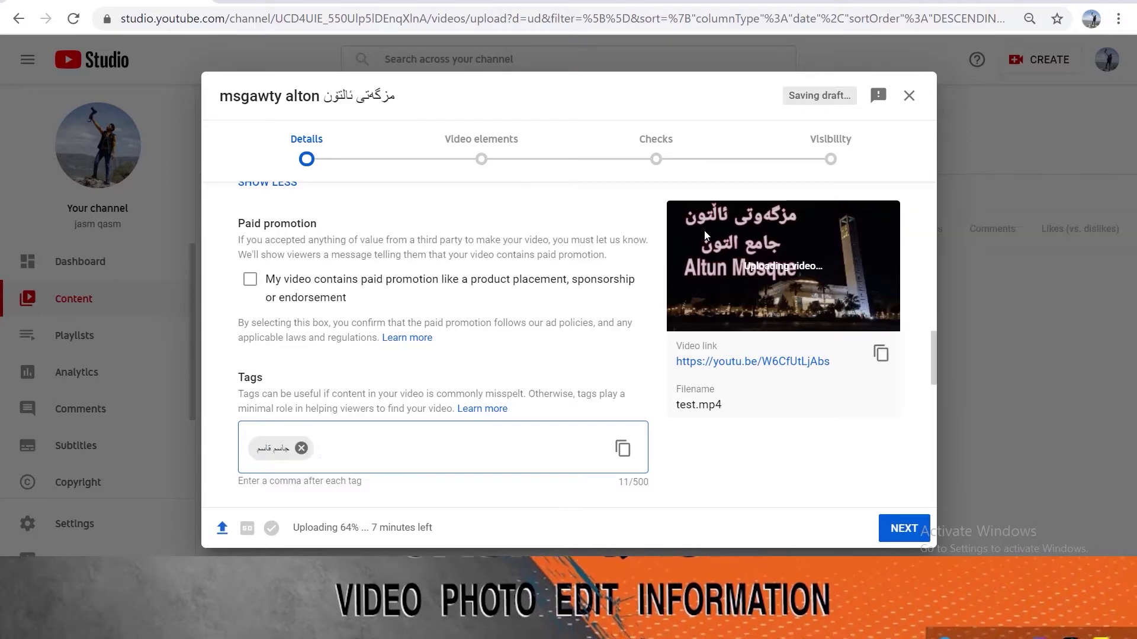
text(jasmqasm)
key(Return)
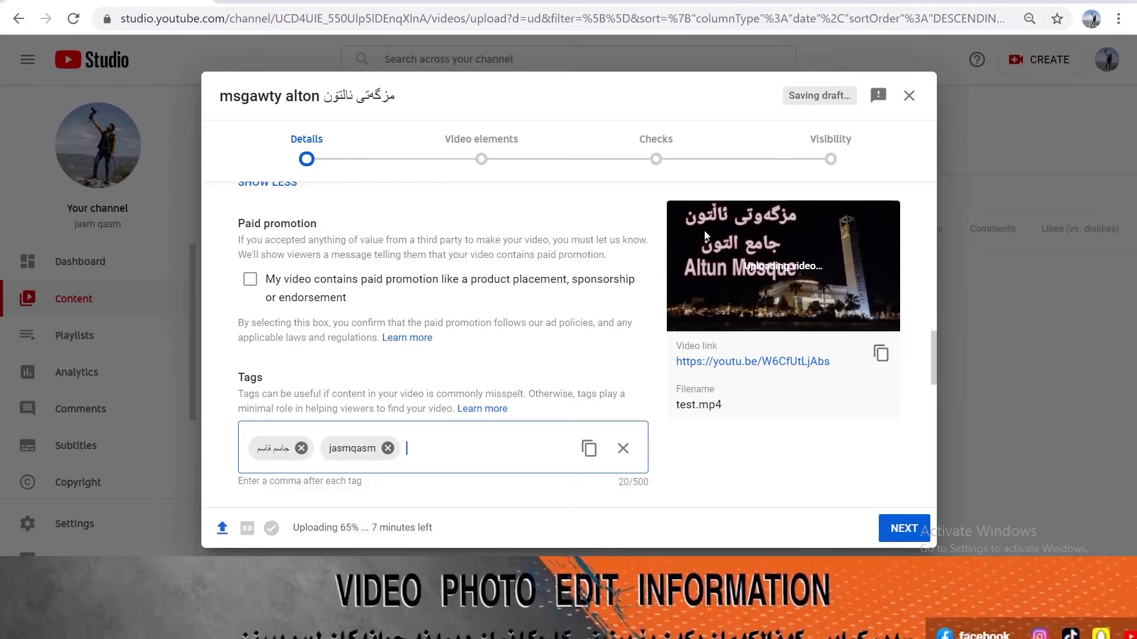
- Add the tags "erbil", "hawler", "islam" and "aen" to the video
text(erbil)
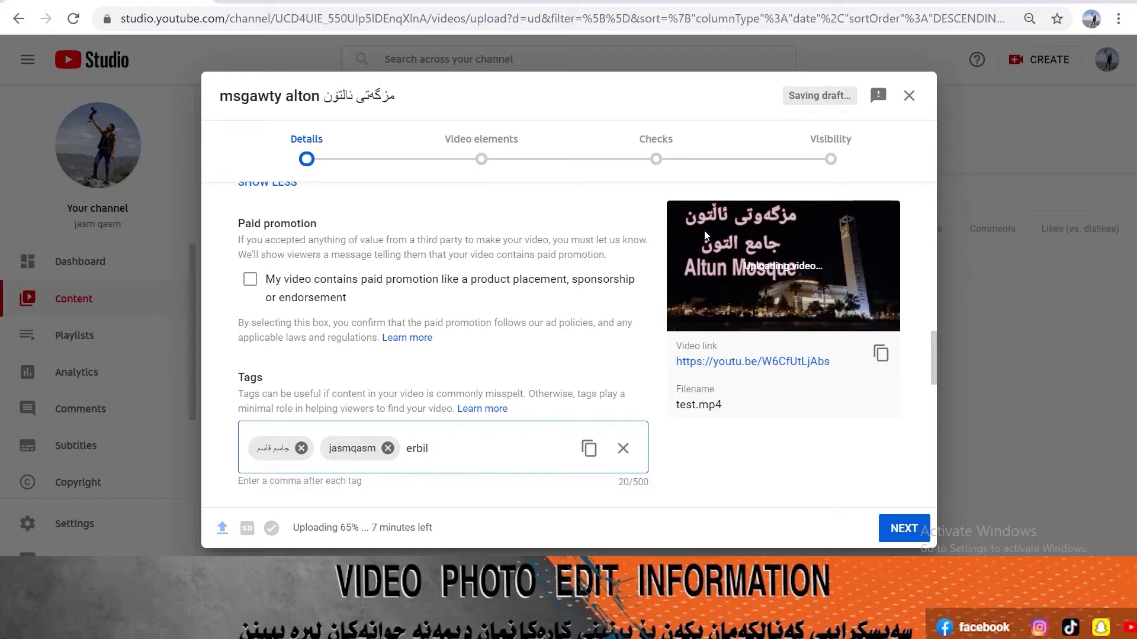
key(Return)
text(hawler)
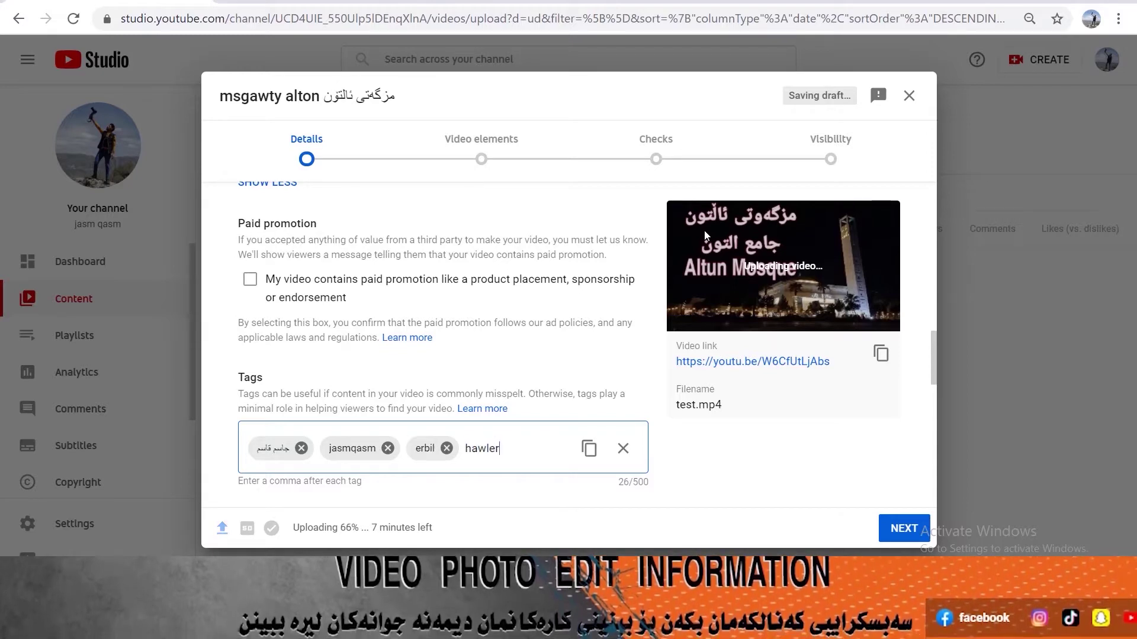
key(Return)
text(islam)
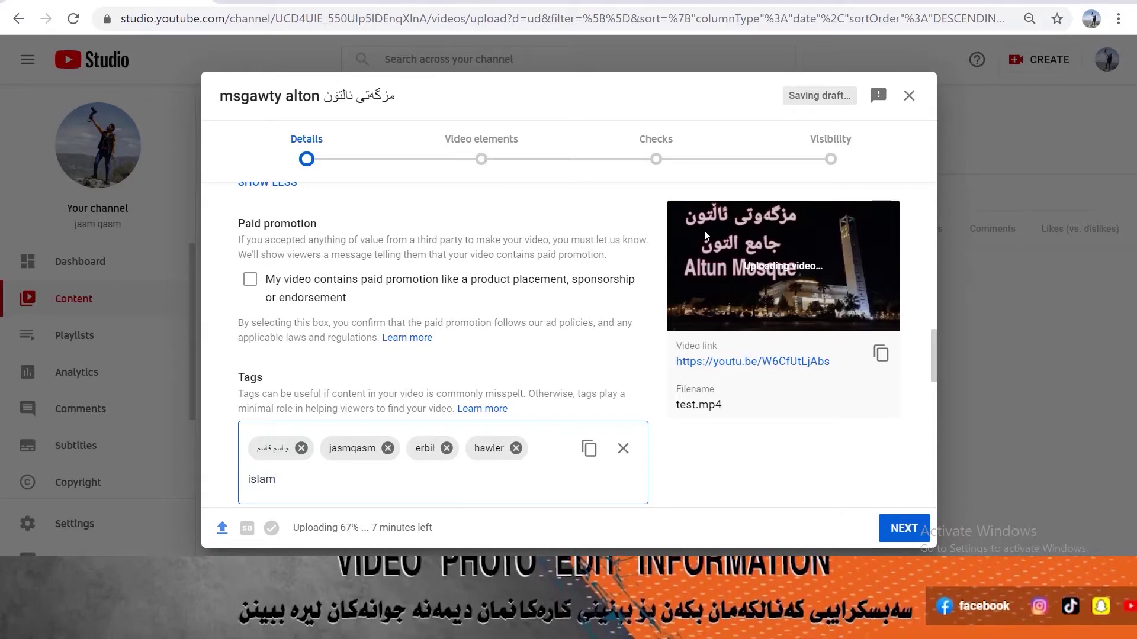
key(Return)
text(aen)
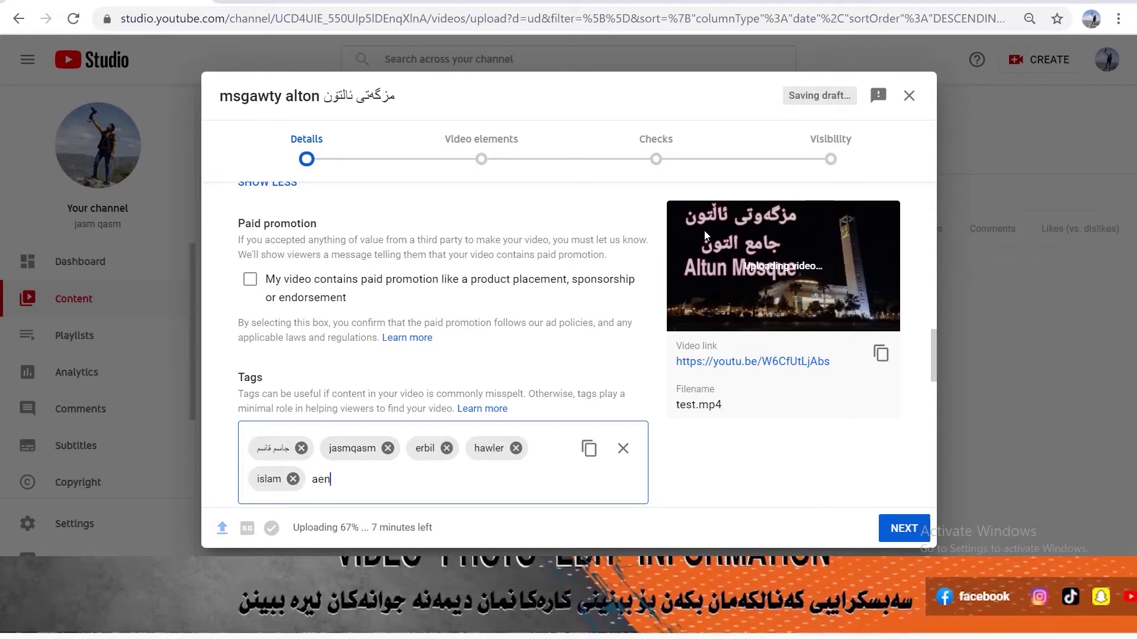
key(Return)
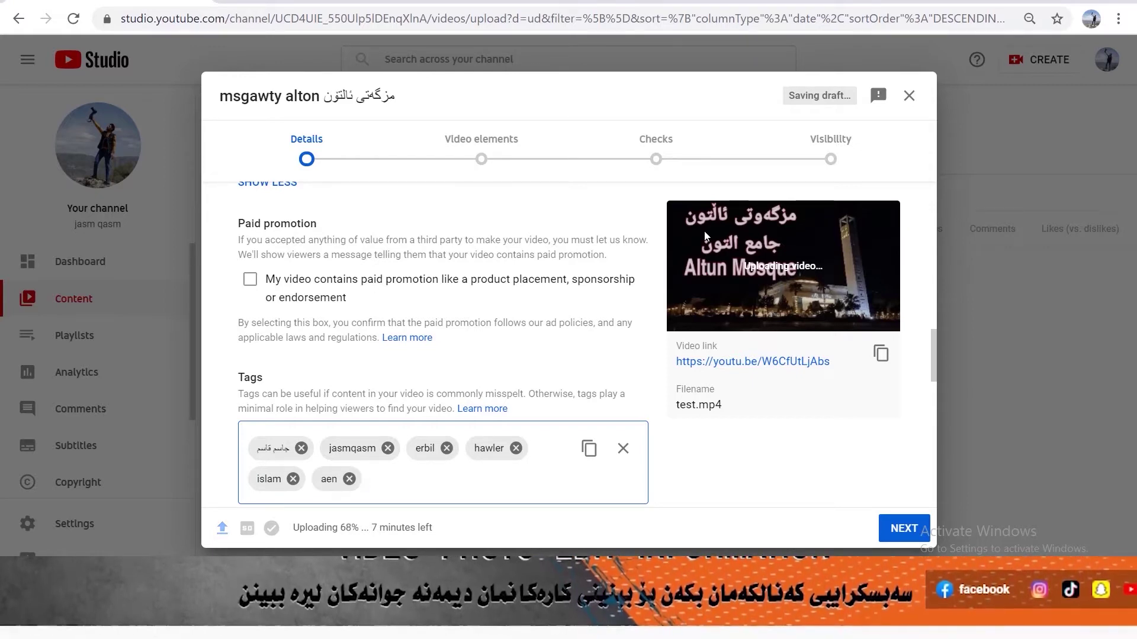
- Add the tags "ئالتون" and "kurdistan" to the video
key(super+space)
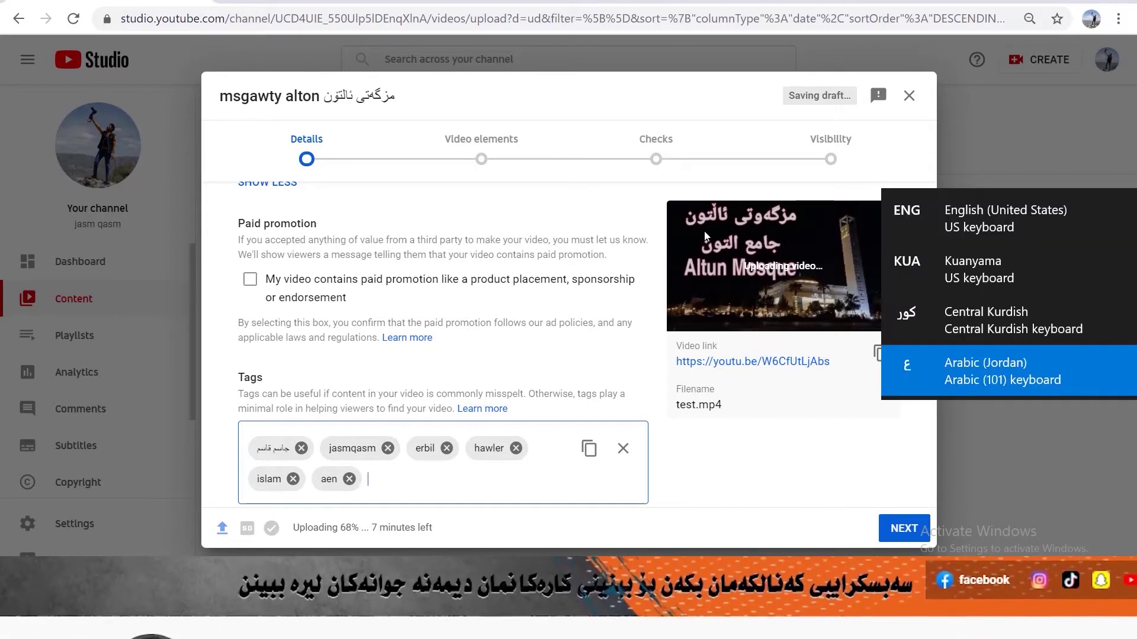
text(ئالتون)
key(Return)
text(ه)
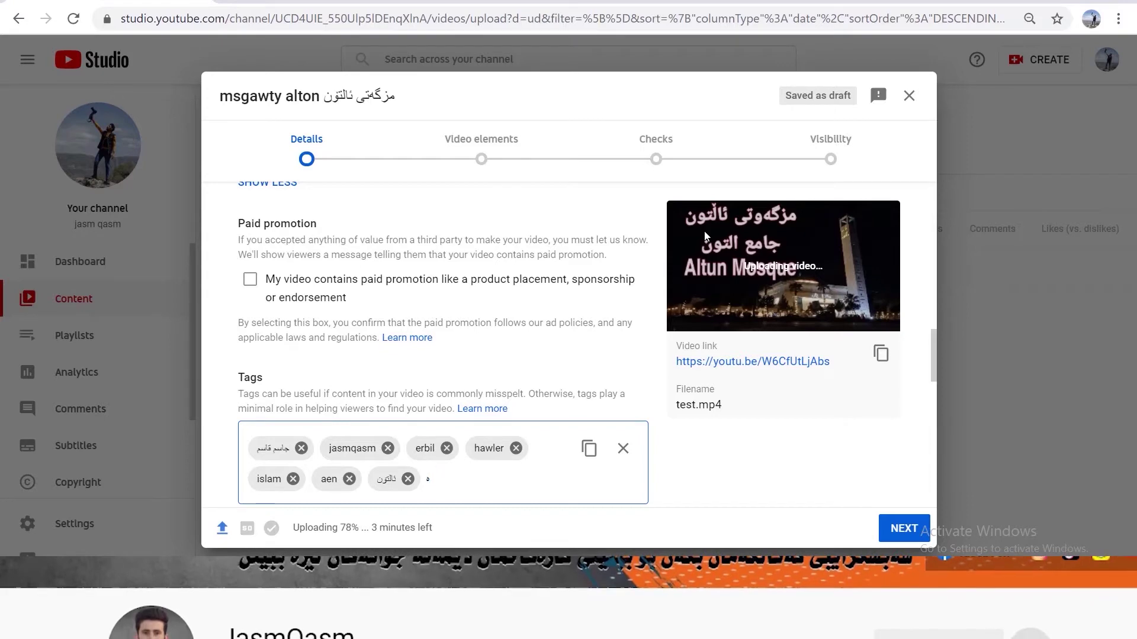
scroll(473, 451, down, 1)
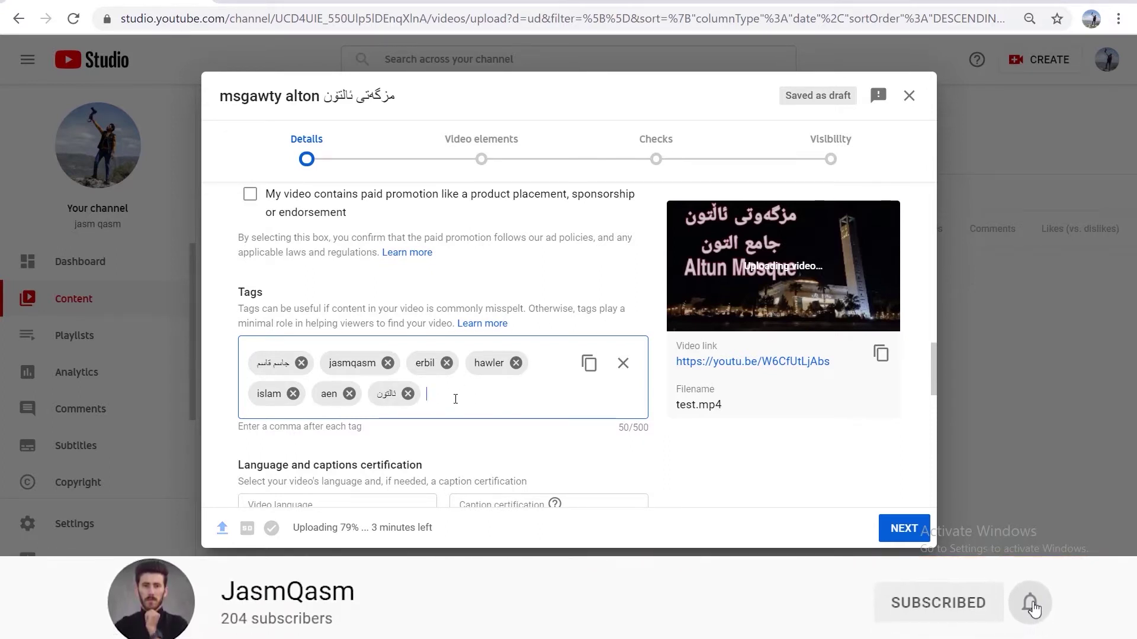
text(kurdistan,)
- Look through the available video languages without choosing one
scroll(485, 393, down, 2)
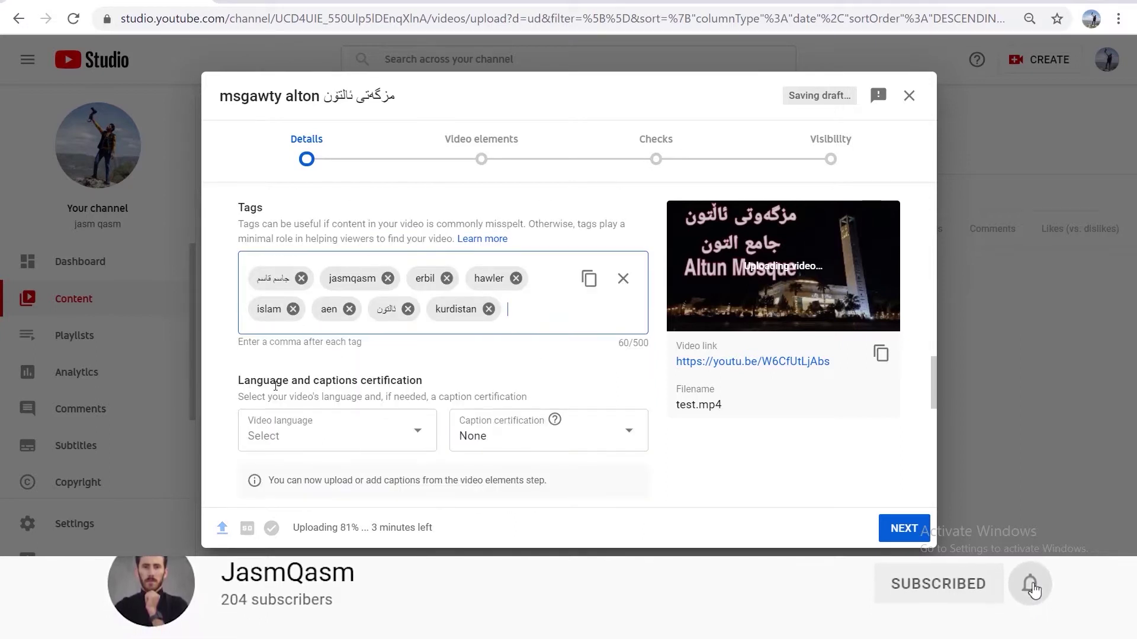
click(302, 433)
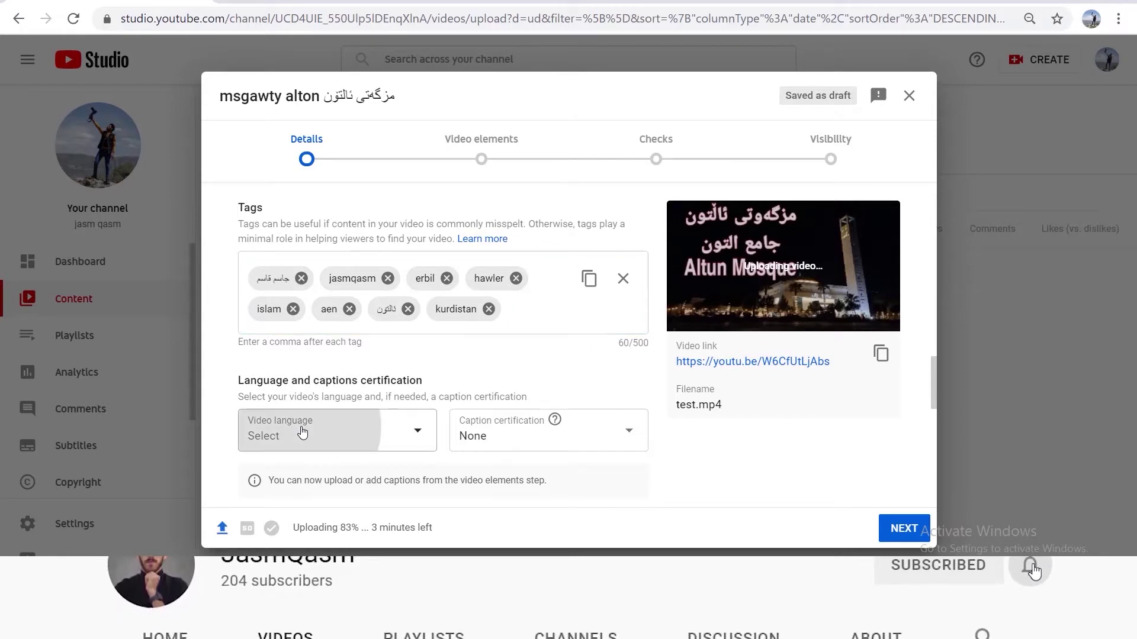
scroll(307, 272, down, 4)
scroll(307, 272, up, 5)
scroll(309, 273, down, 8)
scroll(309, 272, down, 5)
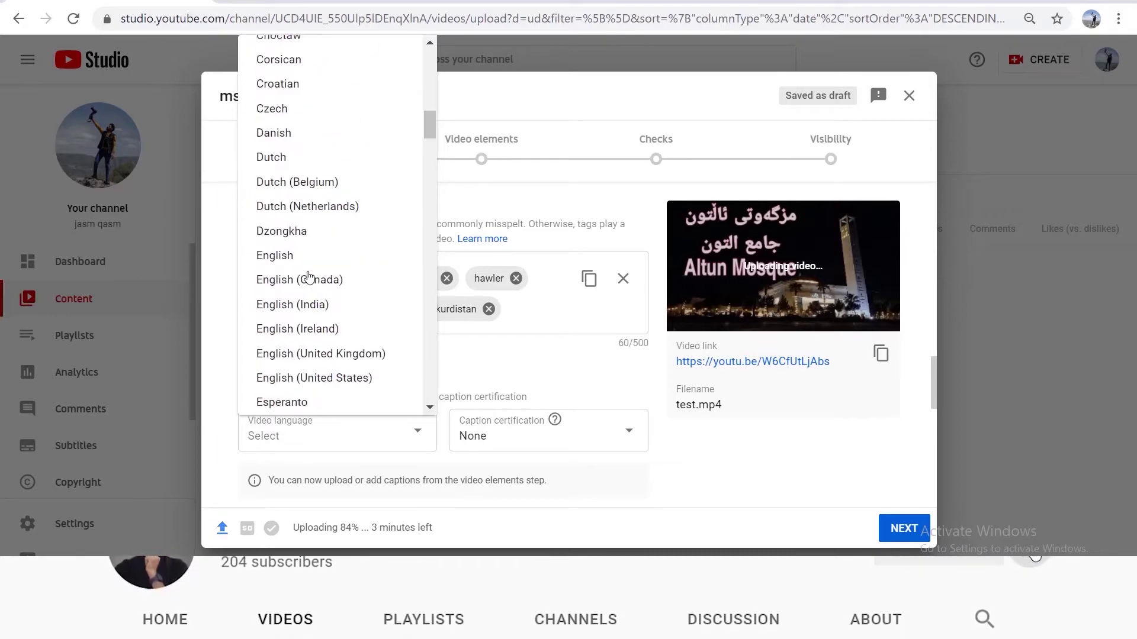
scroll(308, 275, down, 8)
scroll(308, 275, down, 8)
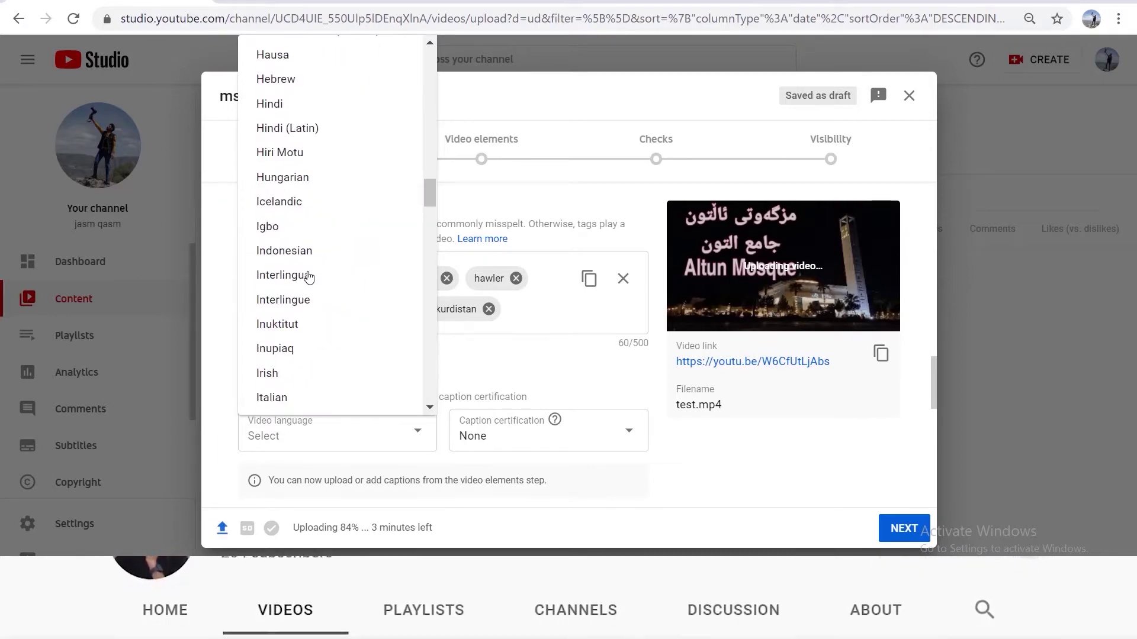
scroll(302, 276, down, 8)
click(474, 370)
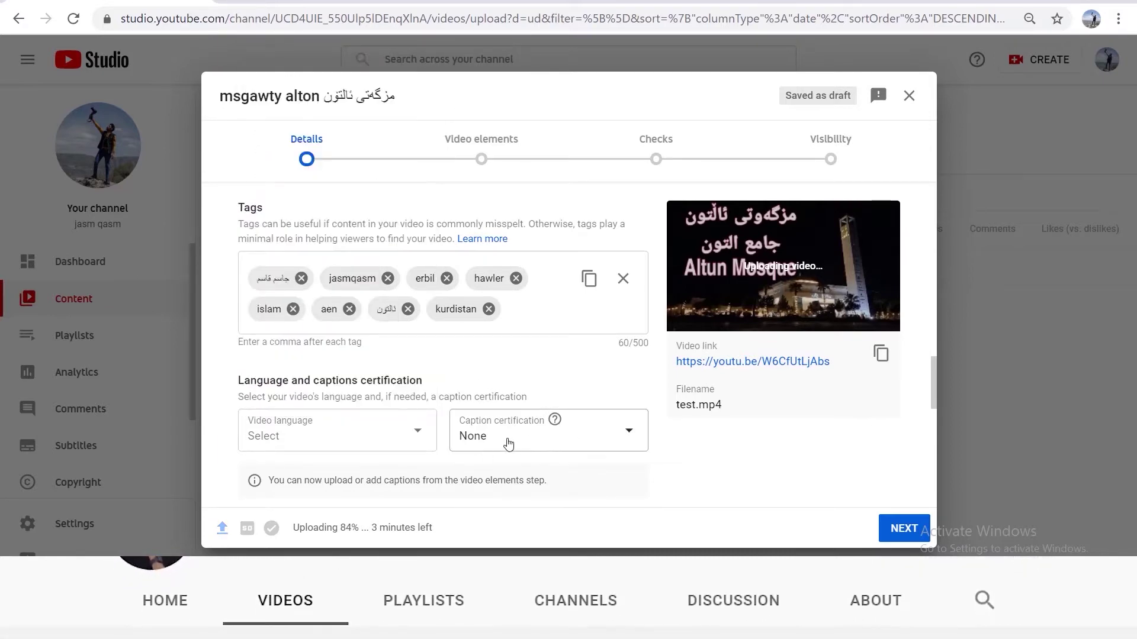
- Check the caption certification options and the recording date calendar without changing either setting
click(515, 438)
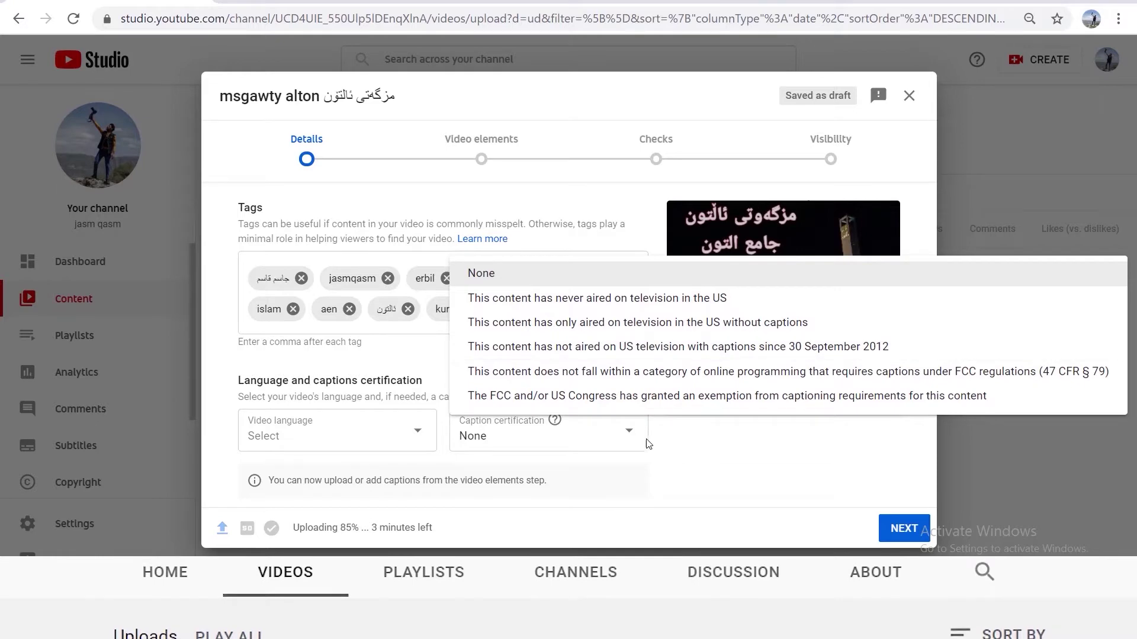
click(639, 456)
scroll(356, 422, down, 3)
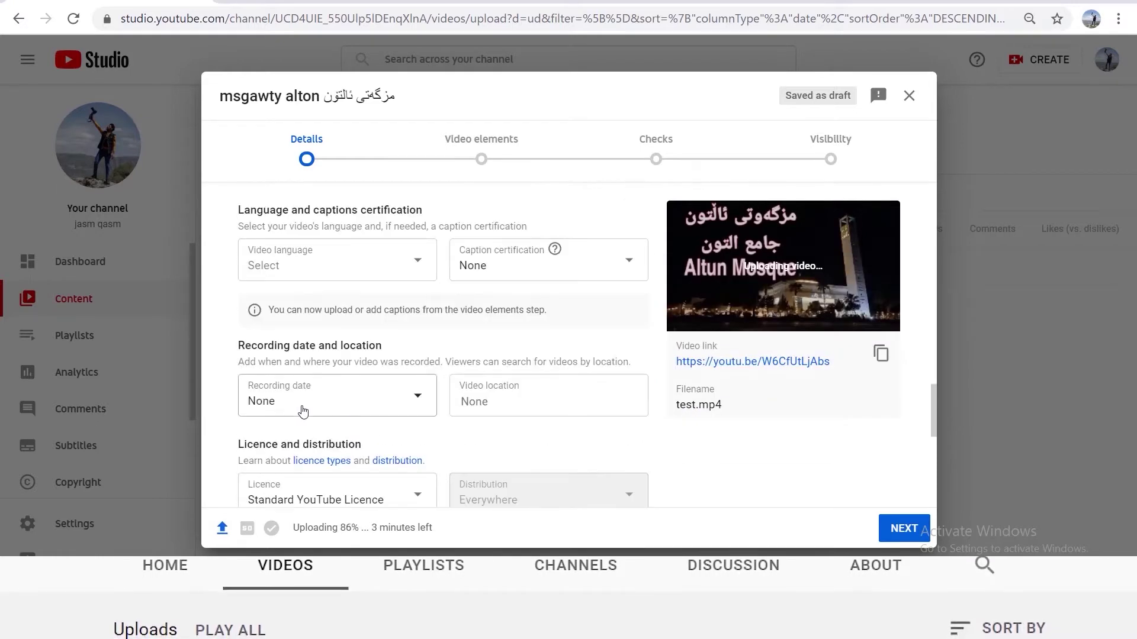
click(367, 398)
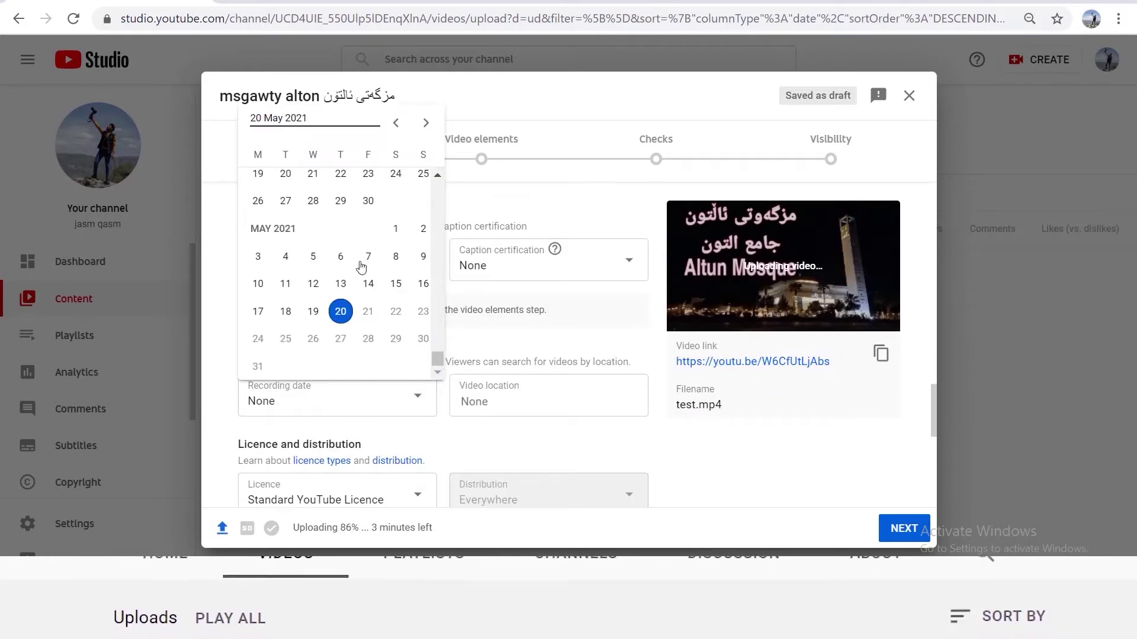
click(448, 438)
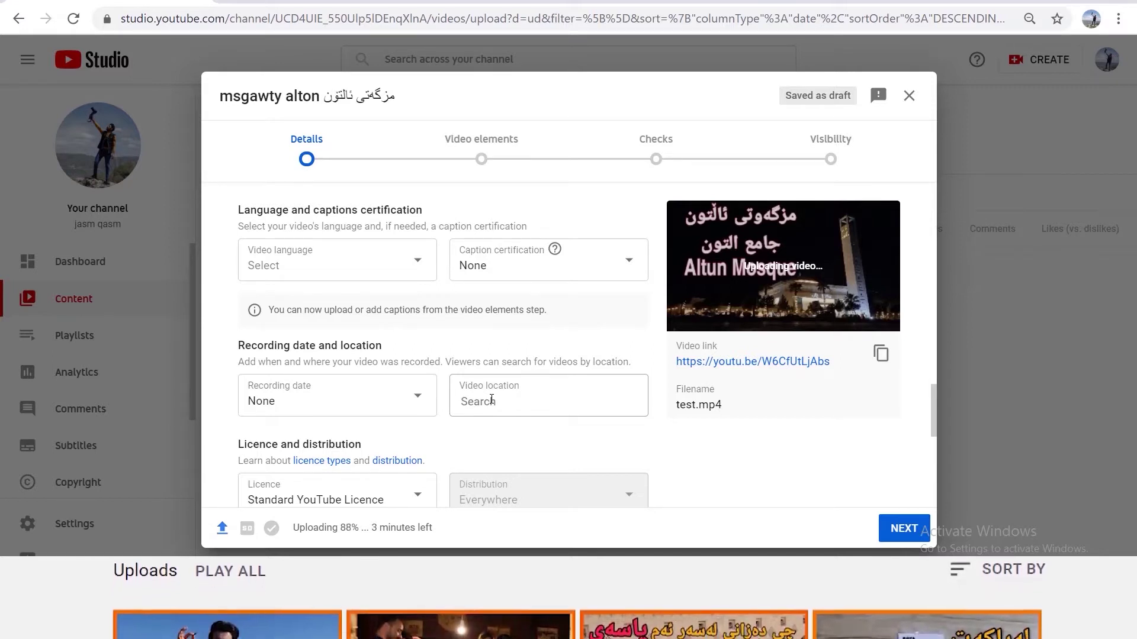
- Search for "erbil" as the video location and choose Erbil
text(i)
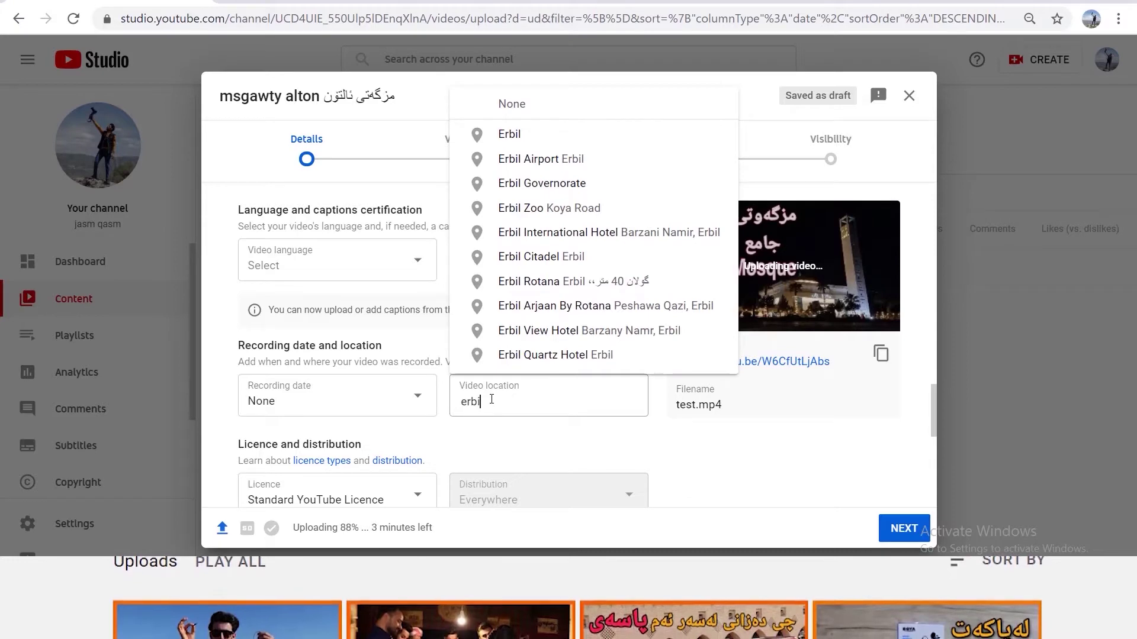
text(l)
click(510, 134)
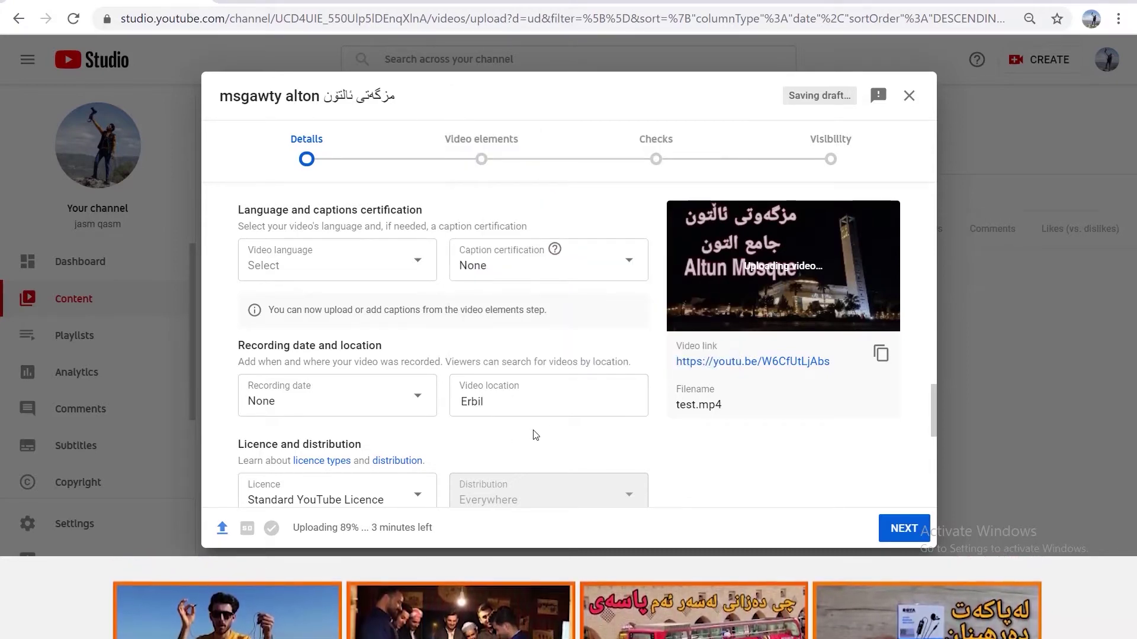
- Select Standard YouTube Licence as the video's licence
scroll(534, 435, down, 1)
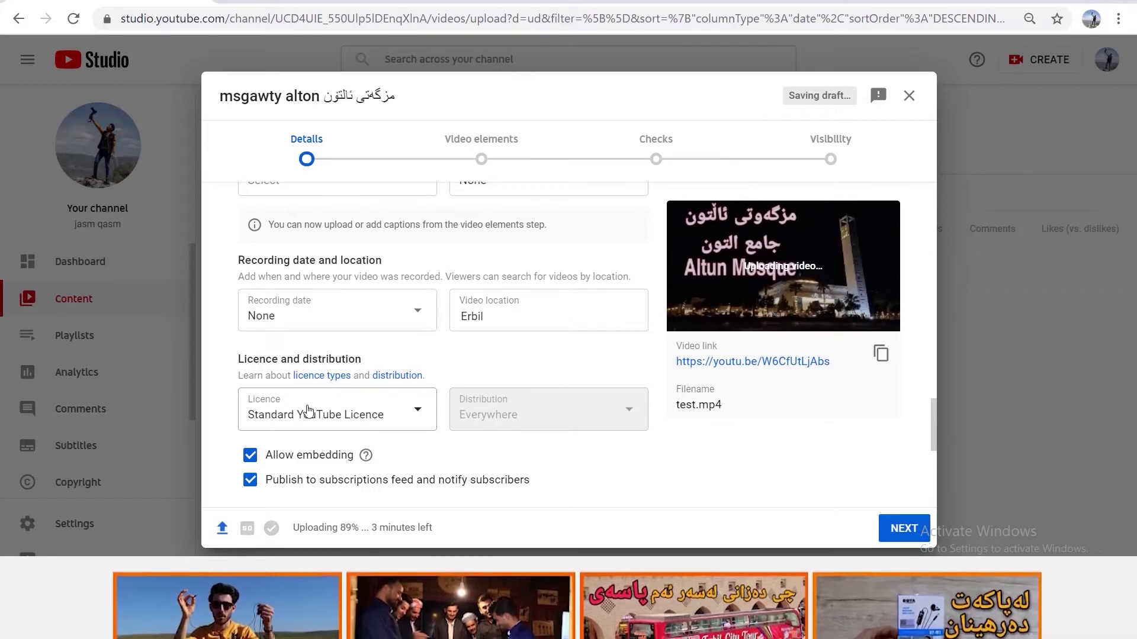
click(403, 421)
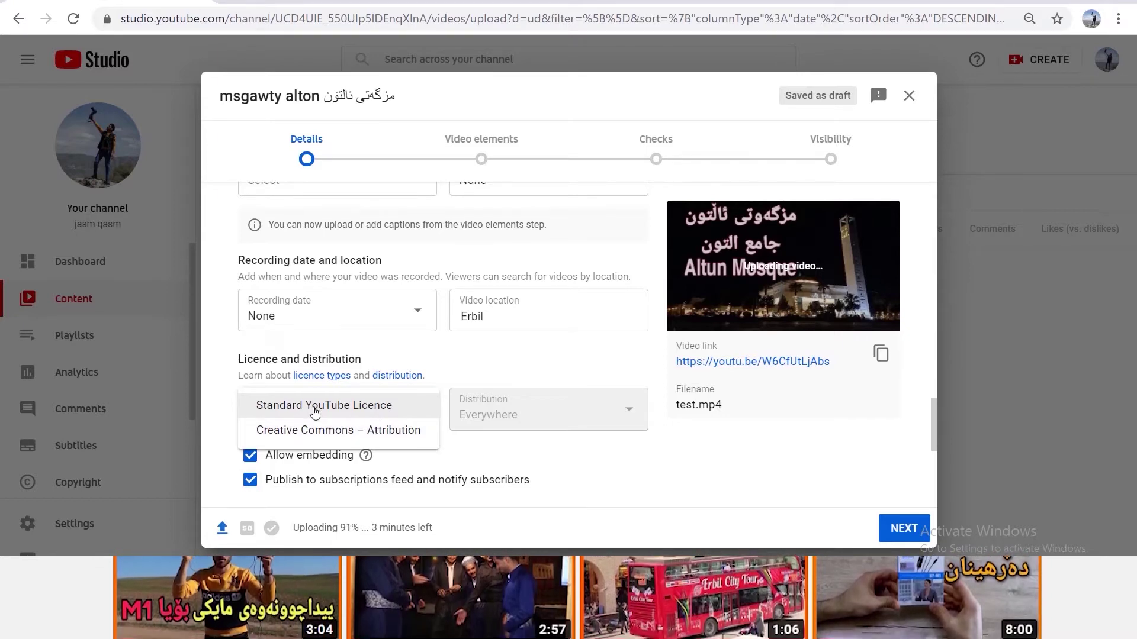
click(317, 412)
- Set the video's category to Education
scroll(499, 408, down, 1)
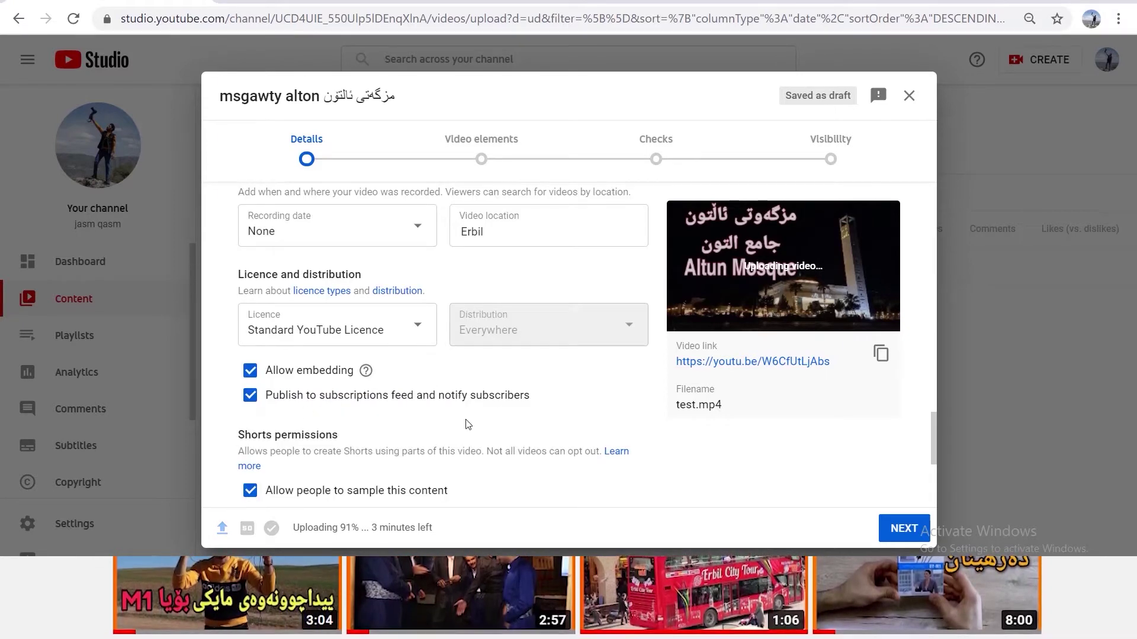
scroll(529, 409, down, 3)
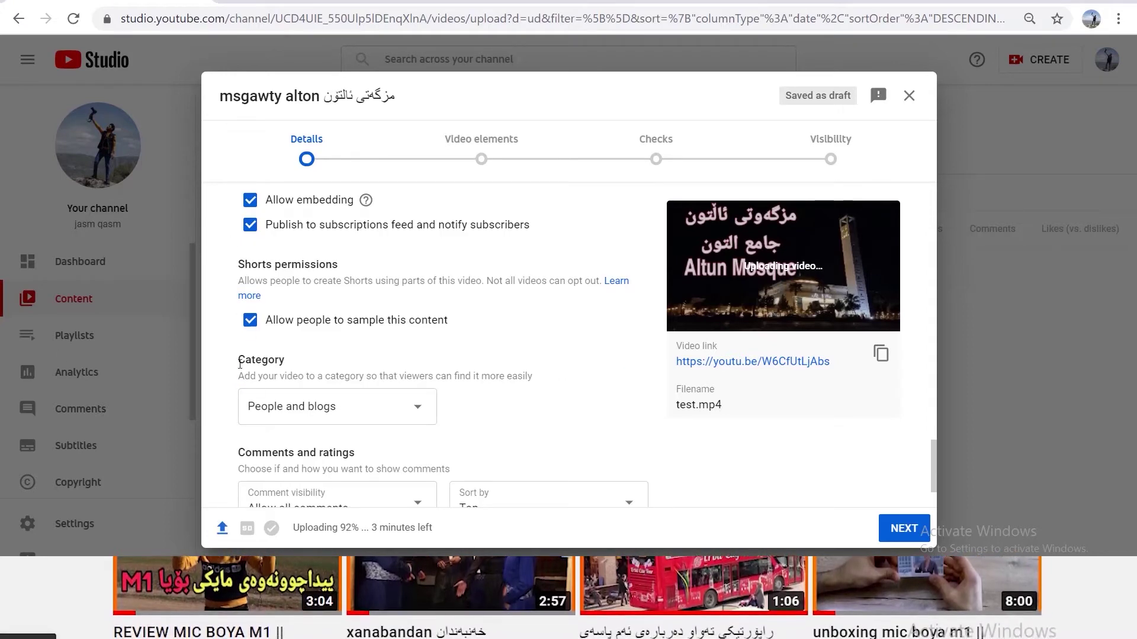
click(391, 409)
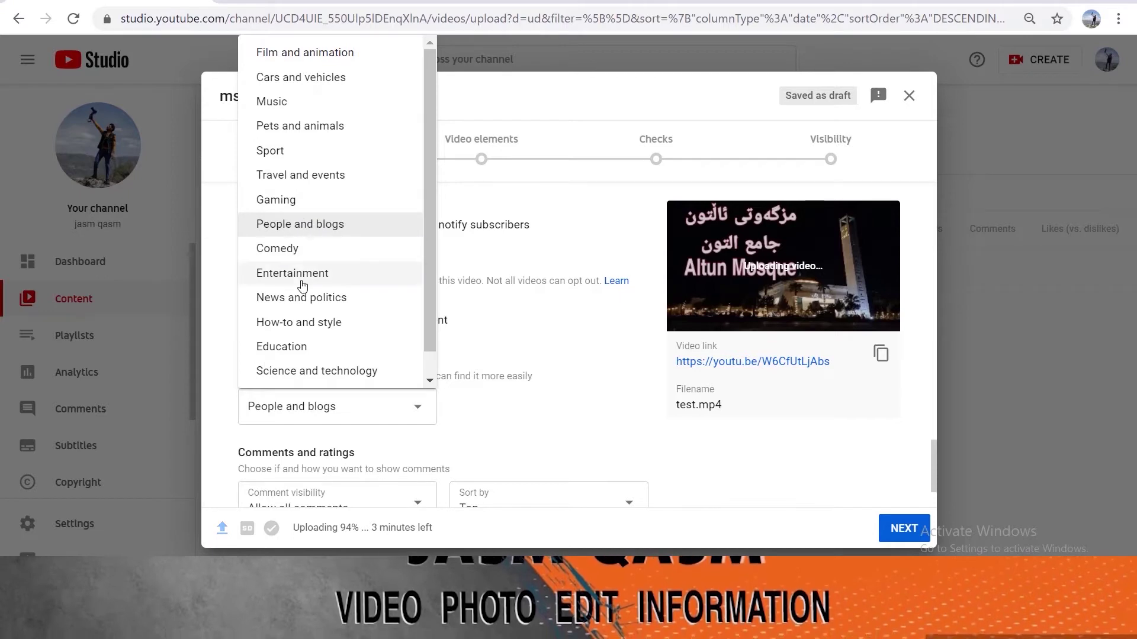
scroll(330, 299, down, 1)
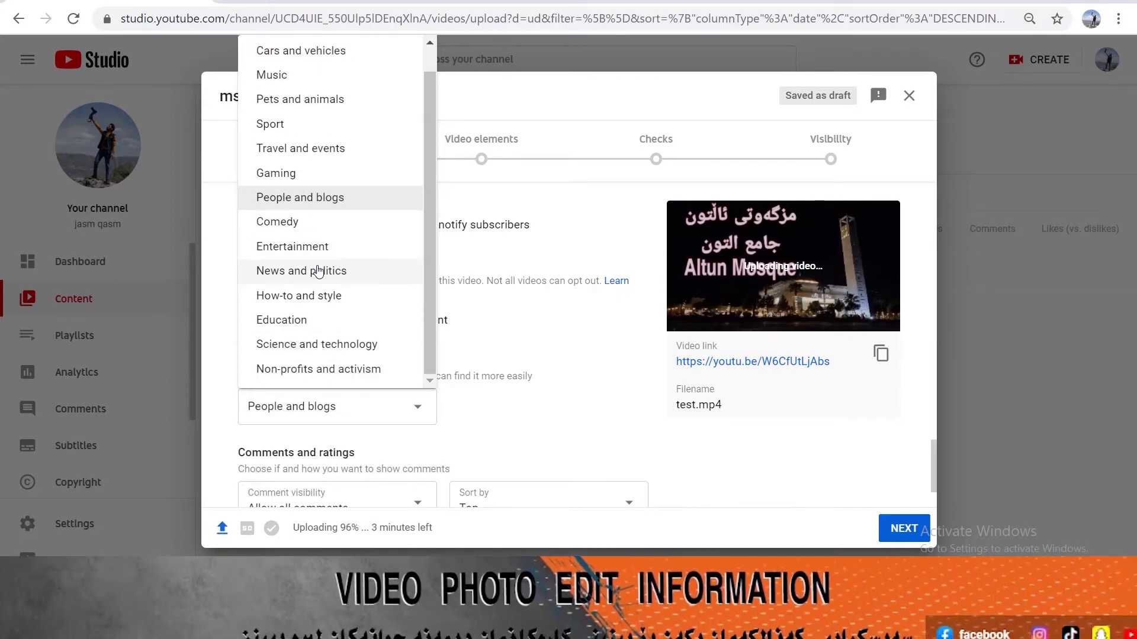
click(288, 320)
- Set comment visibility to Allow all comments and sort the comments by Newest
scroll(362, 438, down, 2)
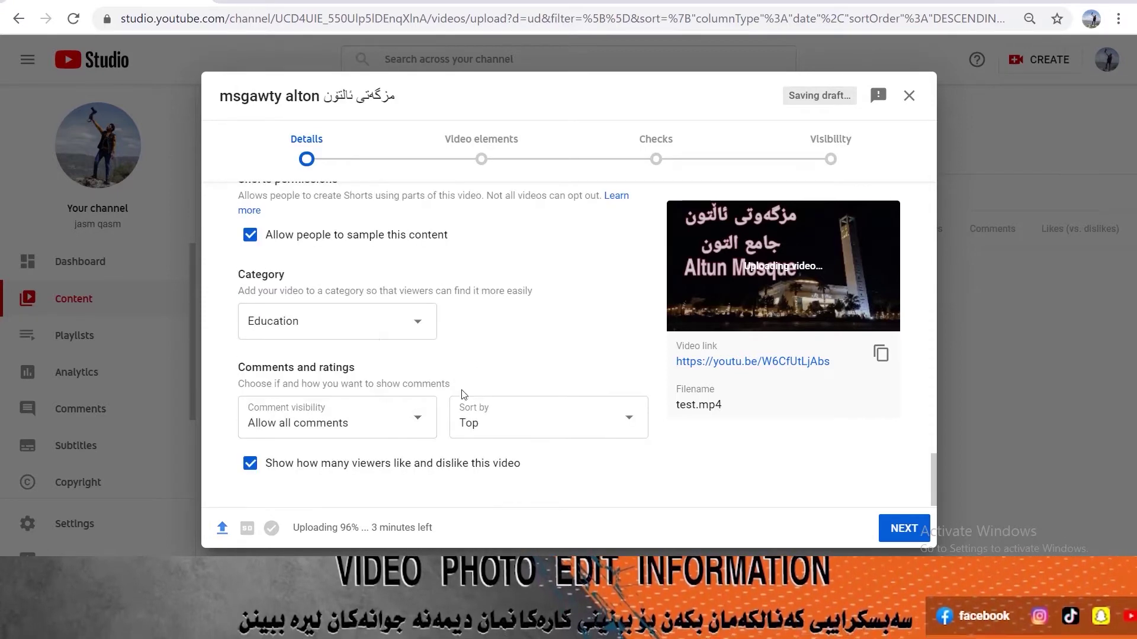
click(337, 424)
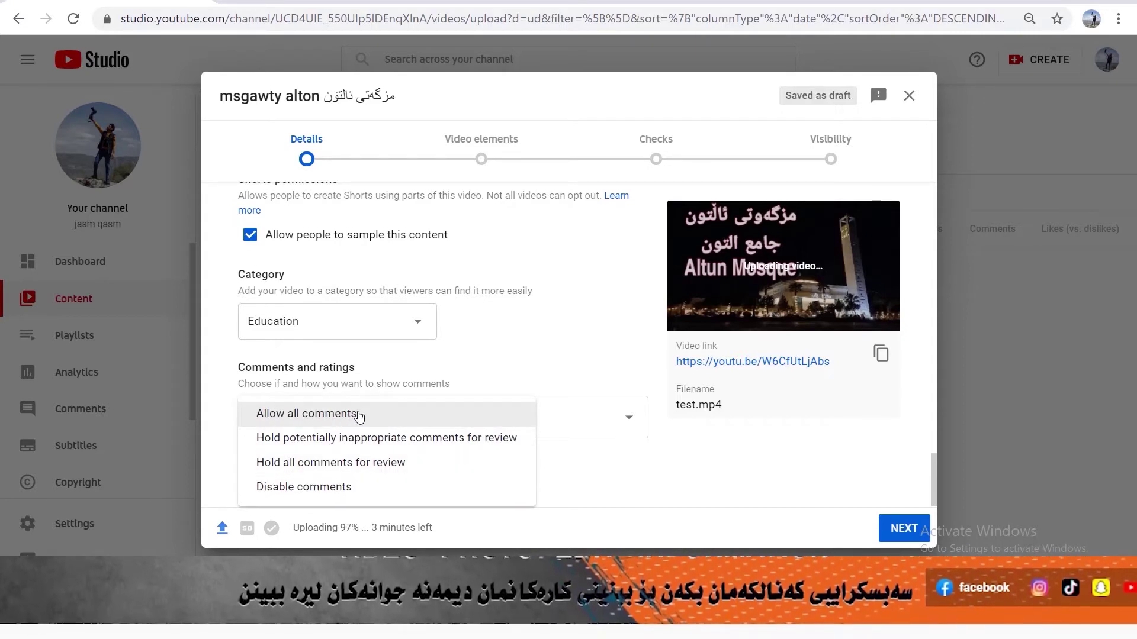
click(359, 415)
click(523, 419)
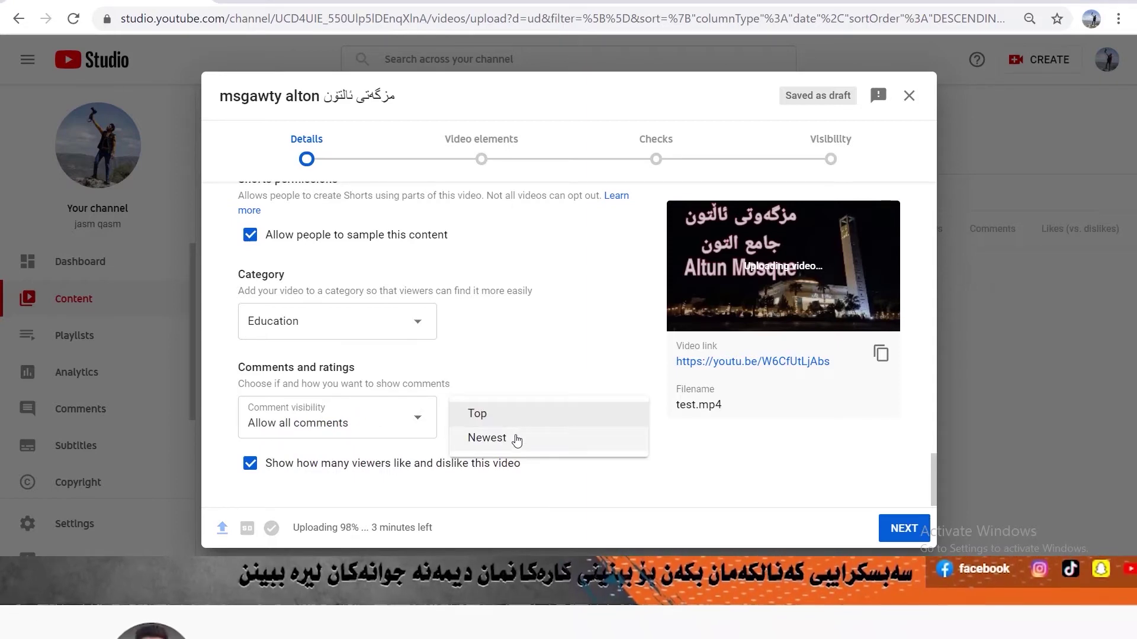
click(517, 439)
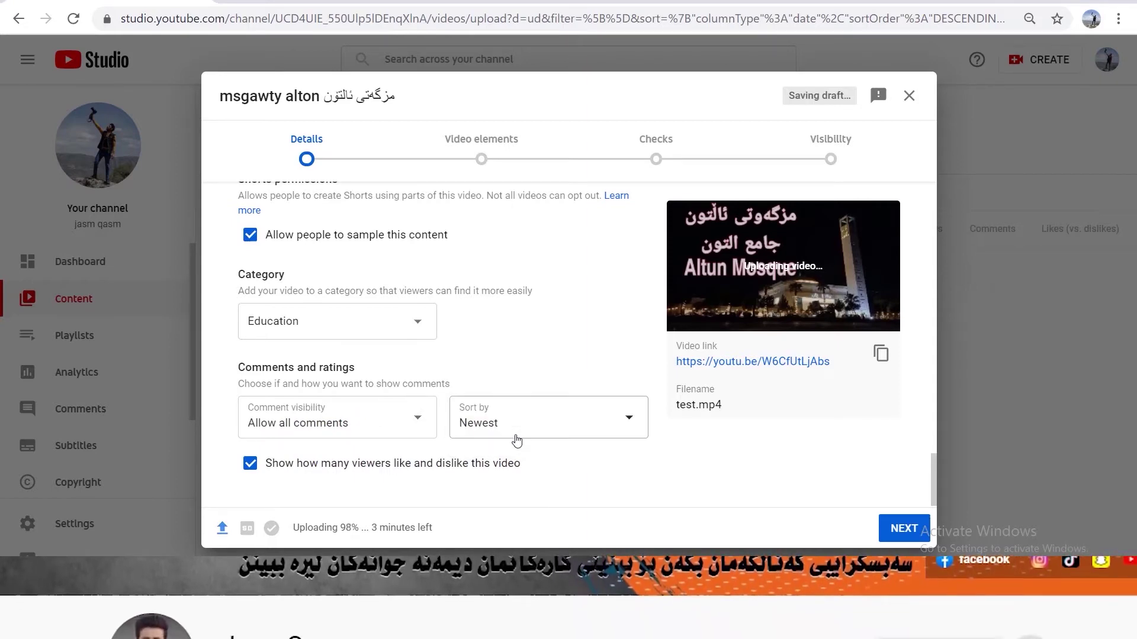
click(538, 427)
click(535, 439)
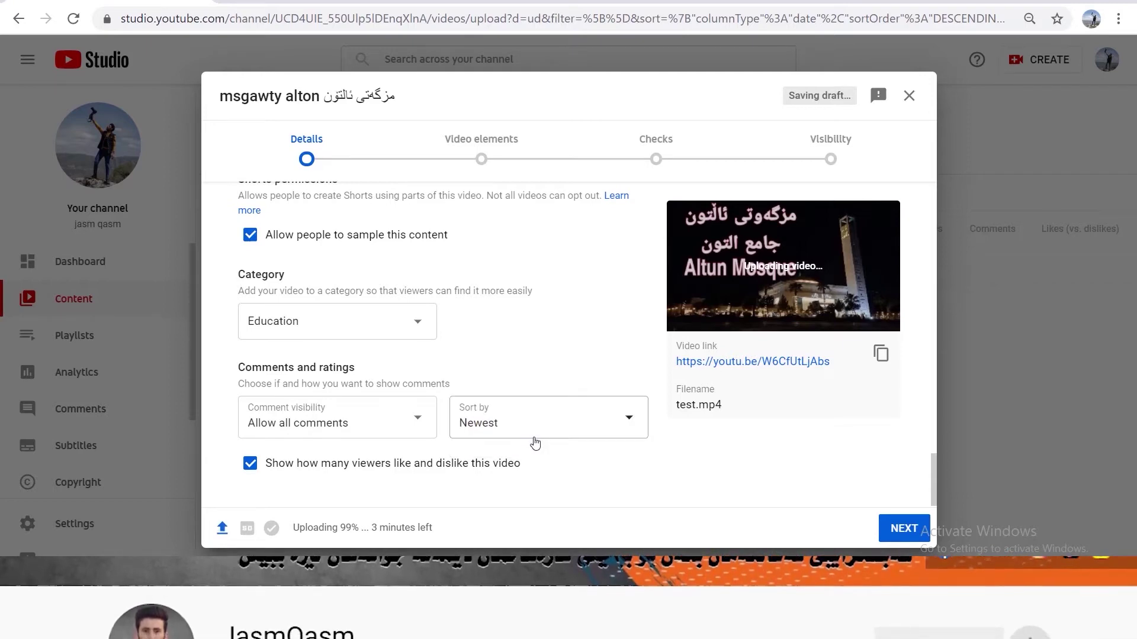
- Return to the beginning of the video details and proceed to the Video elements stage of the upload
click(303, 155)
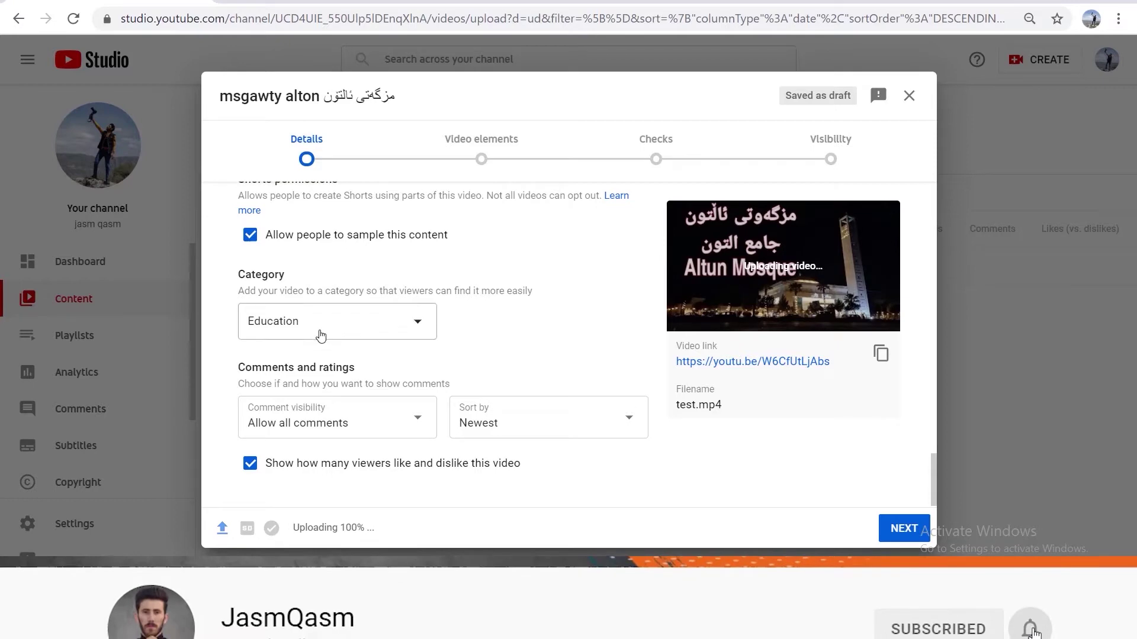
scroll(349, 335, up, 15)
scroll(348, 336, up, 4)
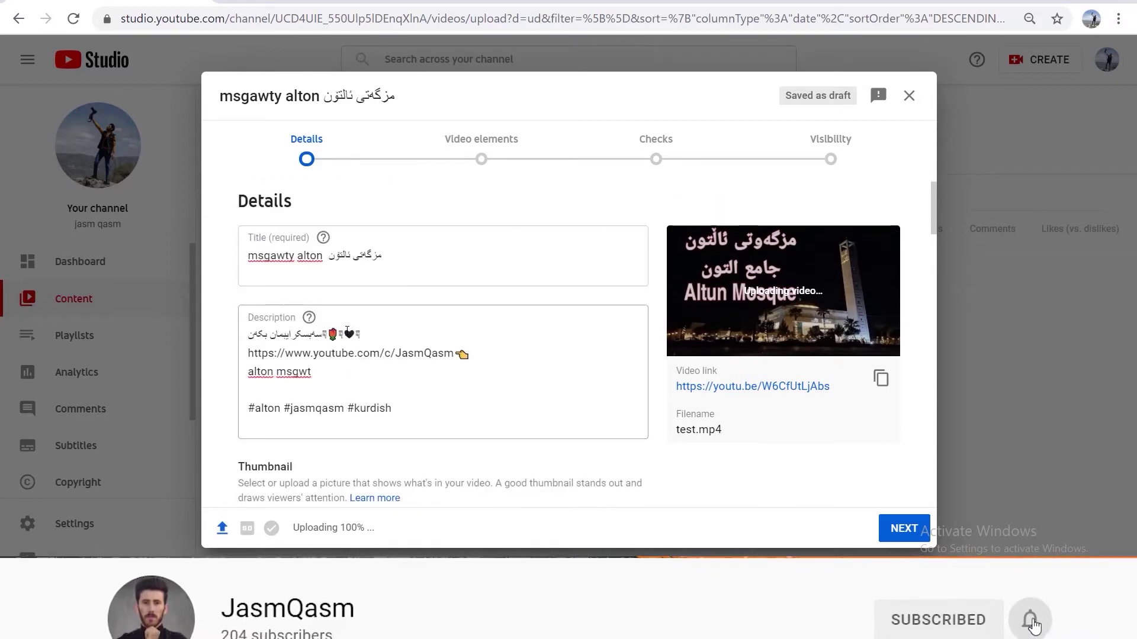
click(450, 139)
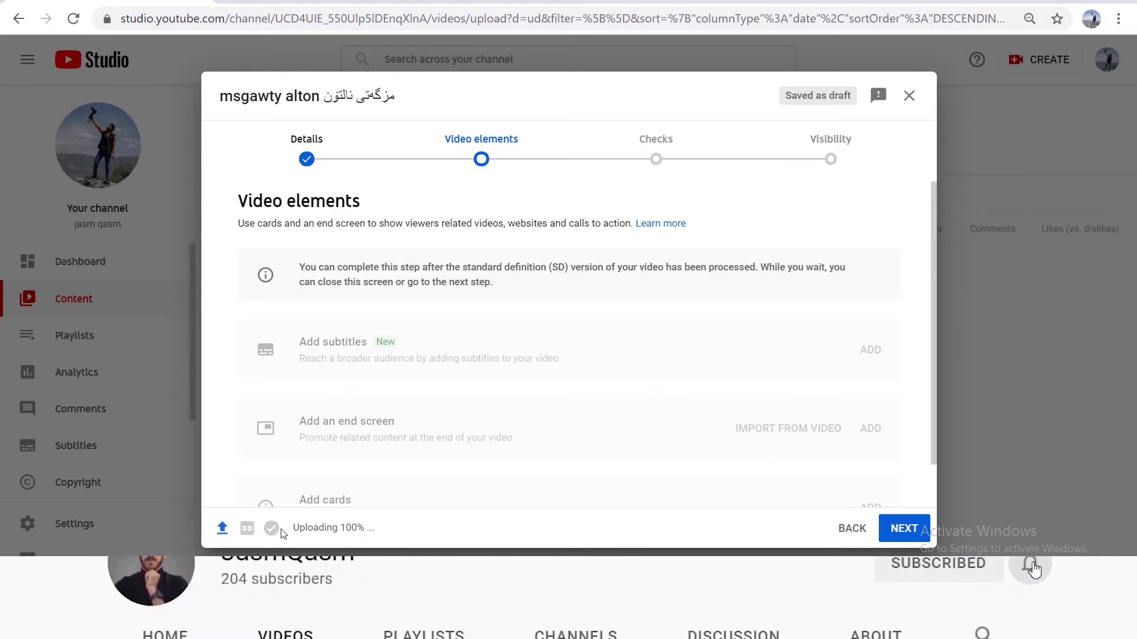
mouse_move(246, 535)
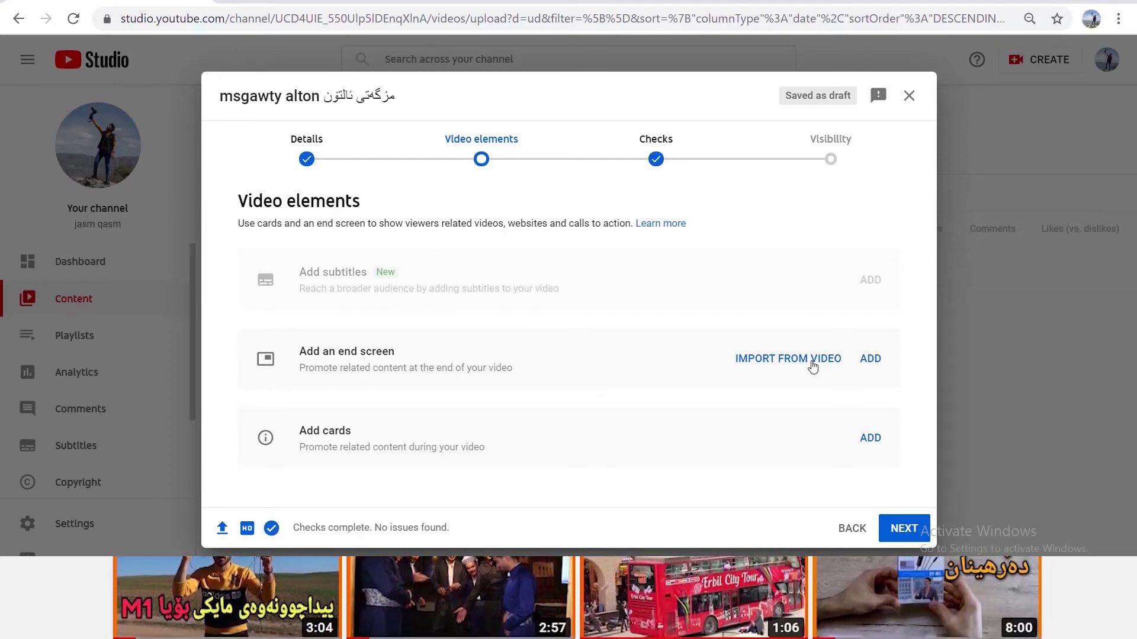
- Add an end screen to the video by importing the layout from the latest video
click(869, 360)
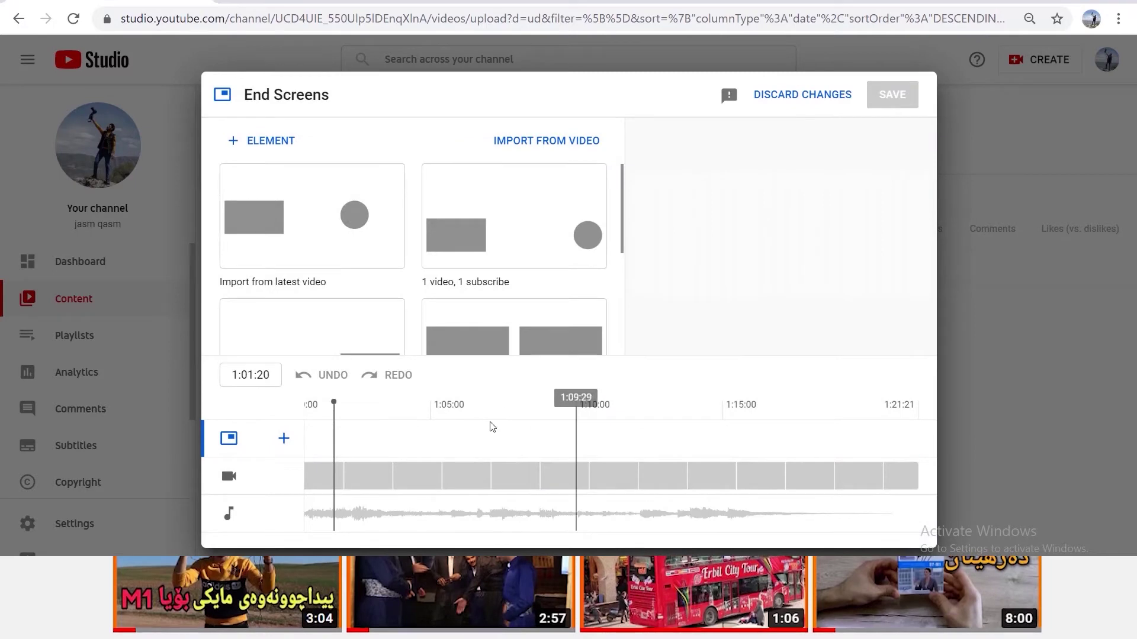
scroll(521, 237, down, 3)
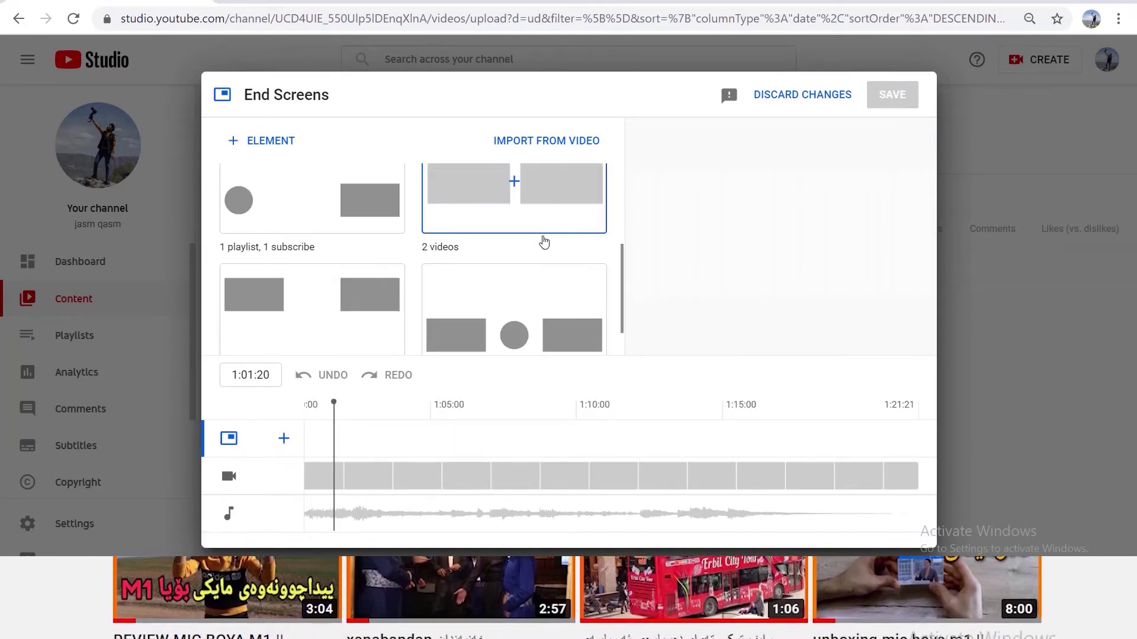
scroll(507, 264, up, 1)
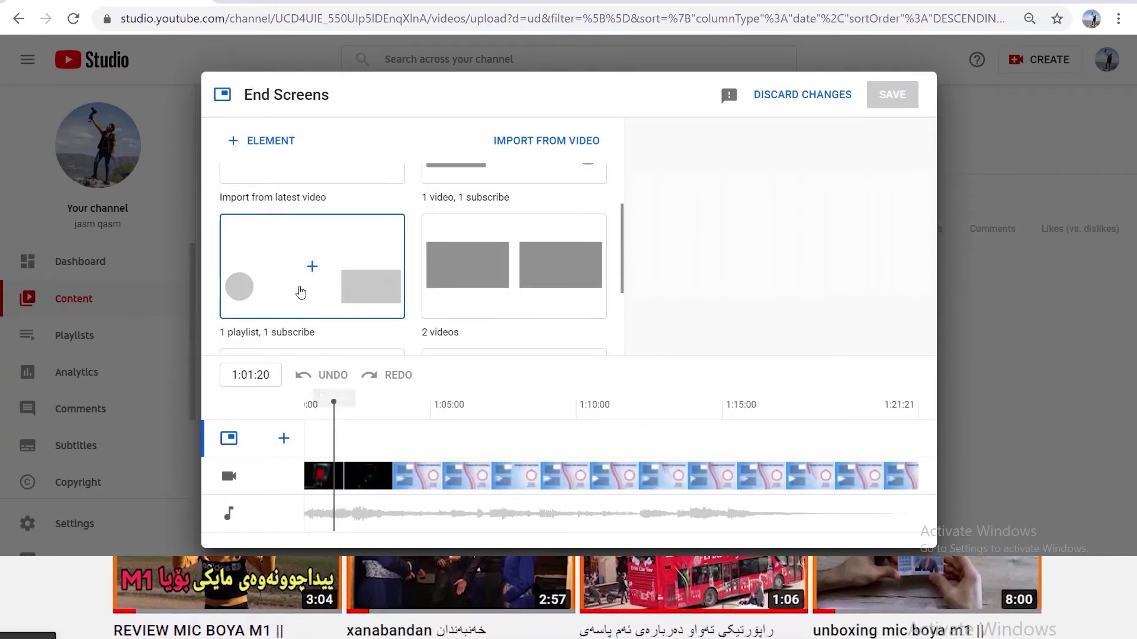
scroll(518, 270, up, 1)
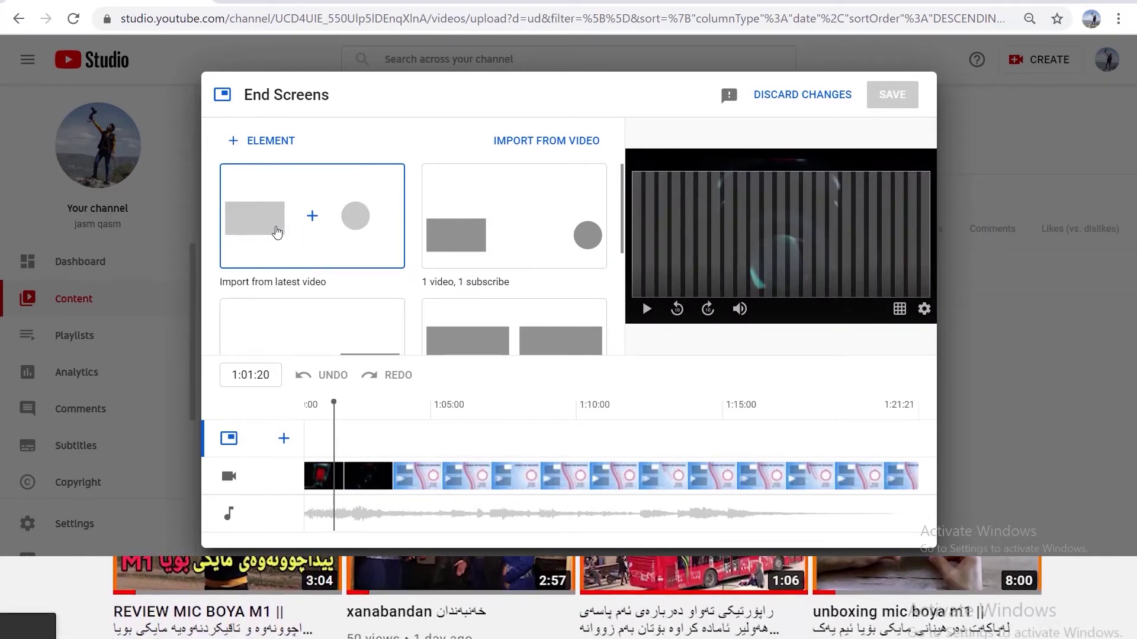
click(276, 232)
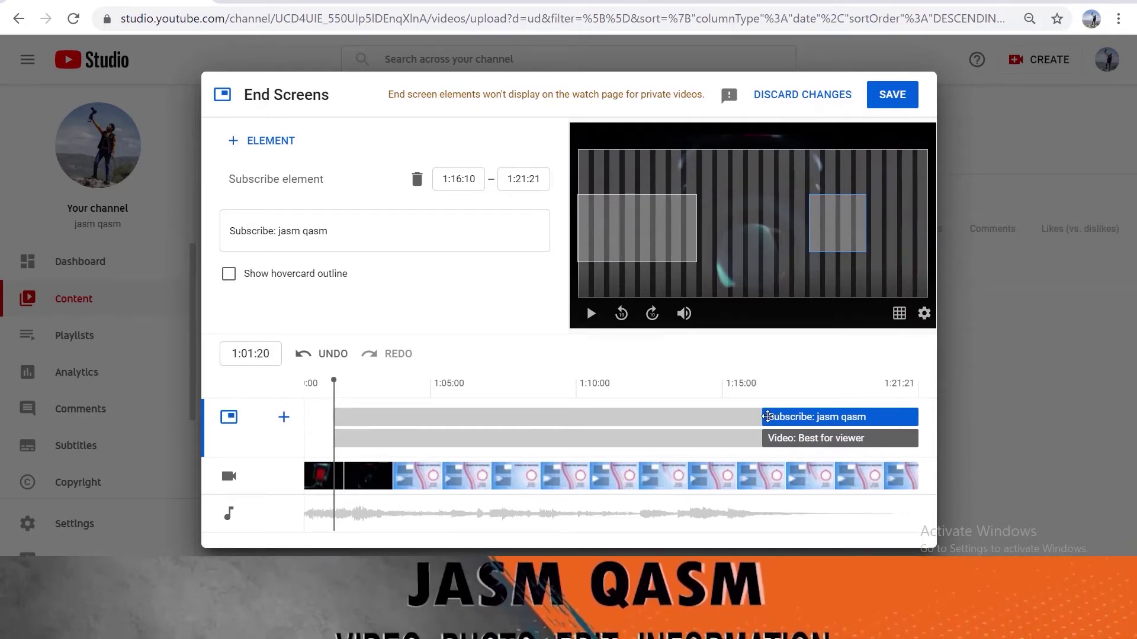
- Extend the end screen's subscribe element on the timeline so that it starts at 1:01:21
drag(765, 417, 689, 418)
drag(372, 420, 335, 420)
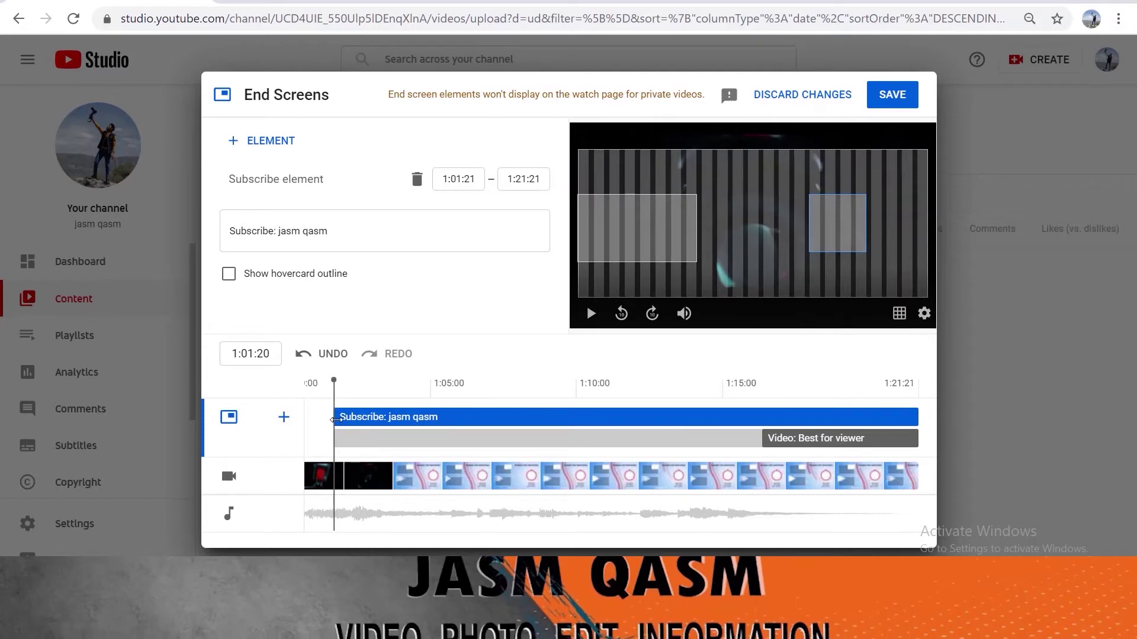
- Make the end screen's video element start at 1:01:21, and place the subscribe and video elements over their placeholders in the closing frame
drag(761, 440, 334, 468)
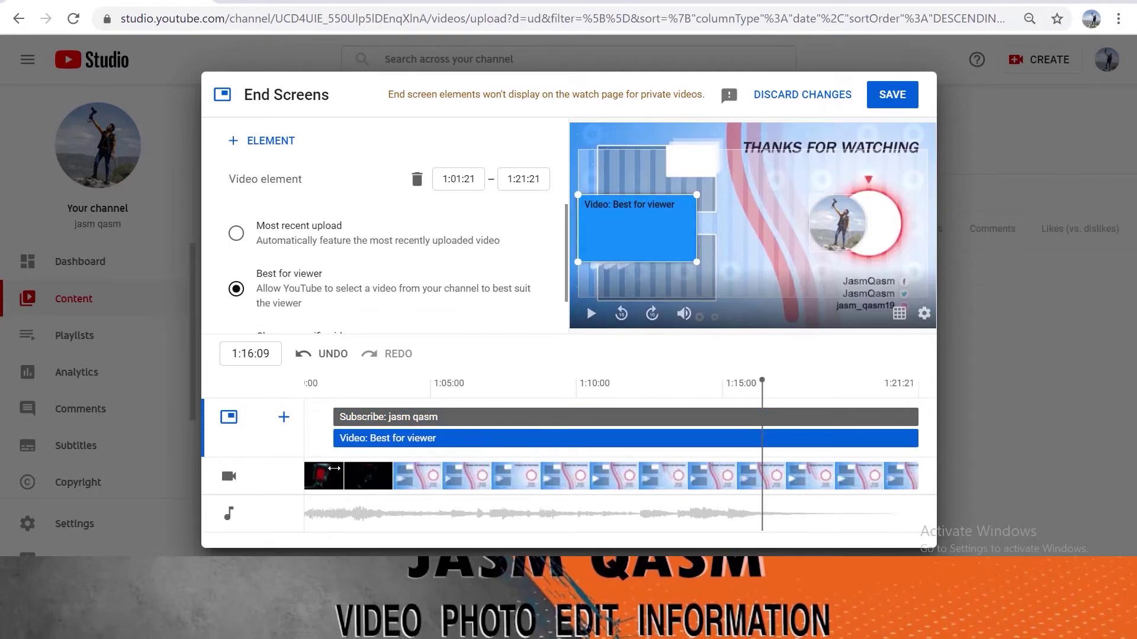
click(391, 418)
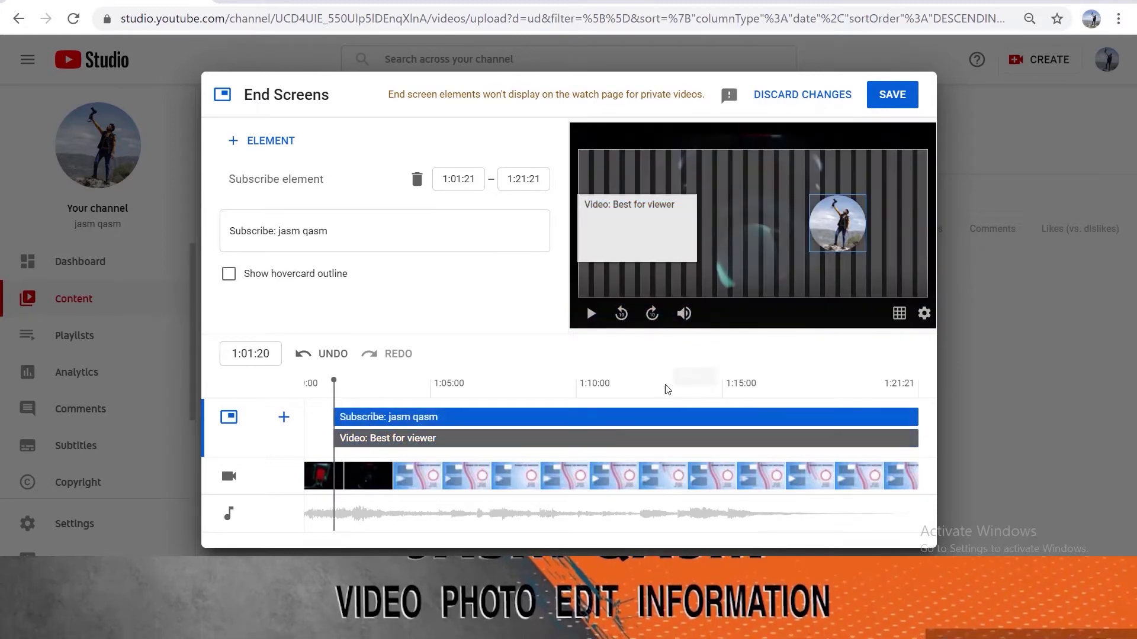
click(439, 383)
drag(849, 226, 868, 213)
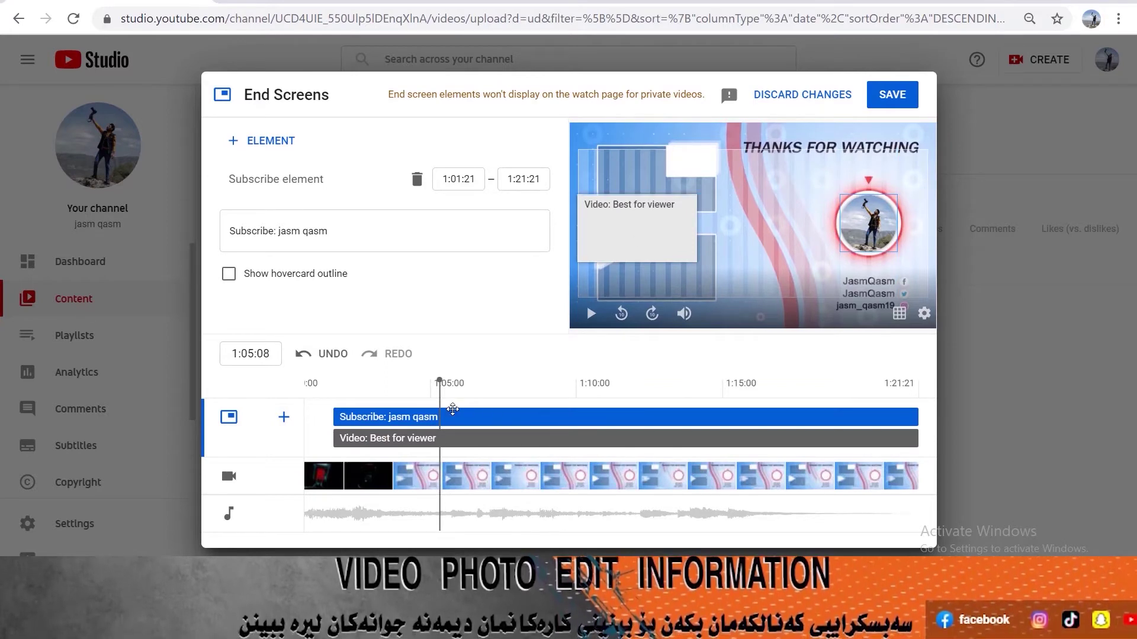
click(618, 224)
click(415, 388)
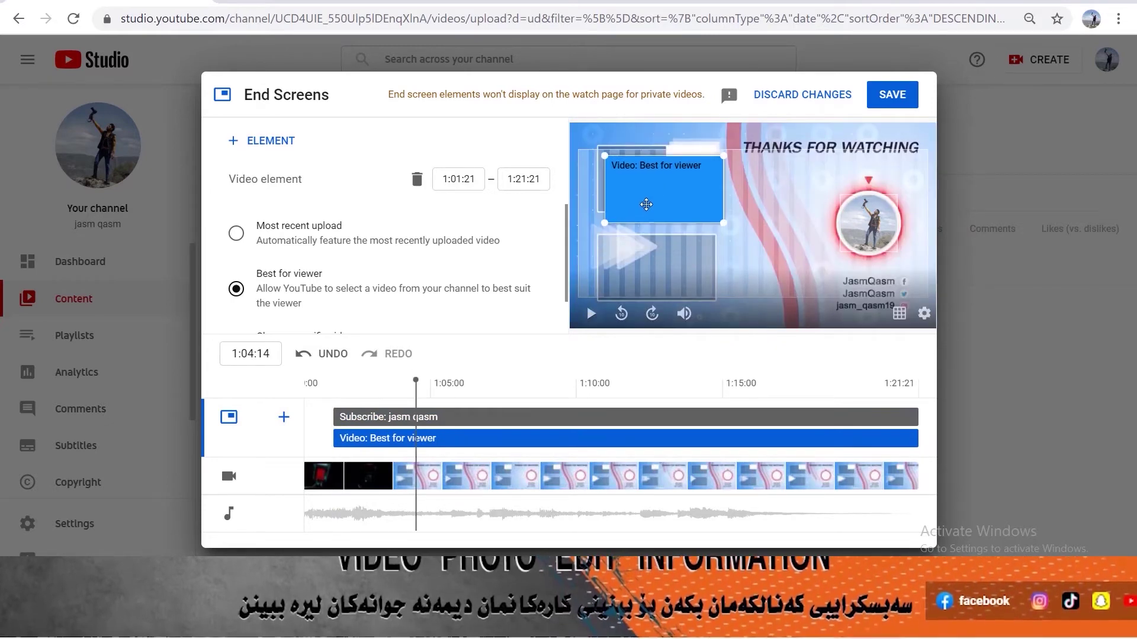
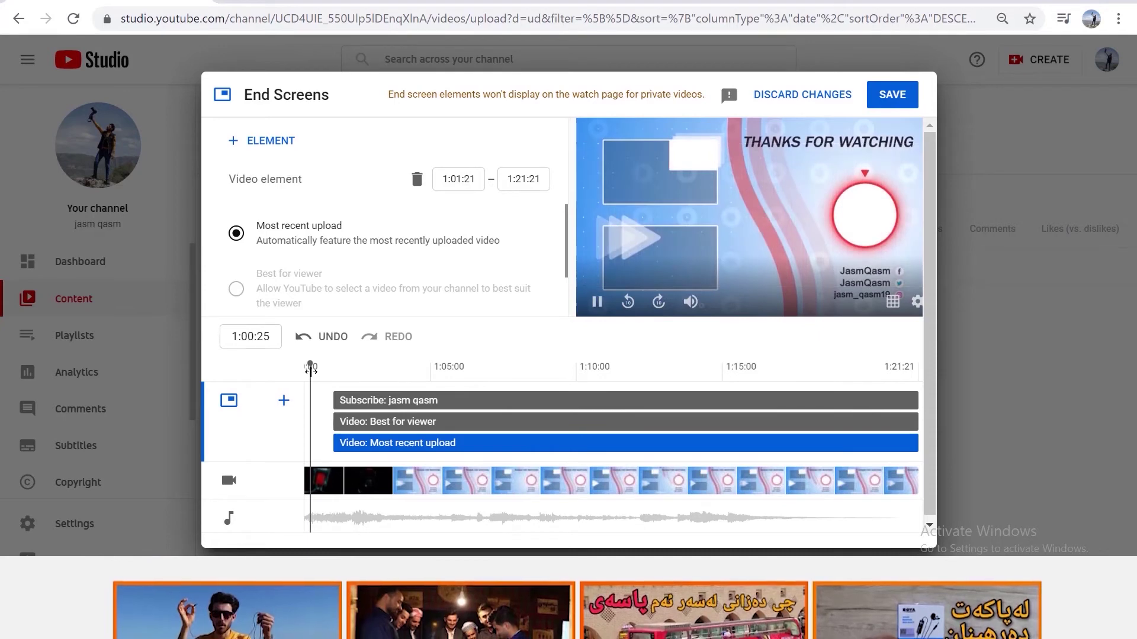
- Preview the end screen from just before its elements start, select the Most recent upload element, and save the end screen
click(310, 370)
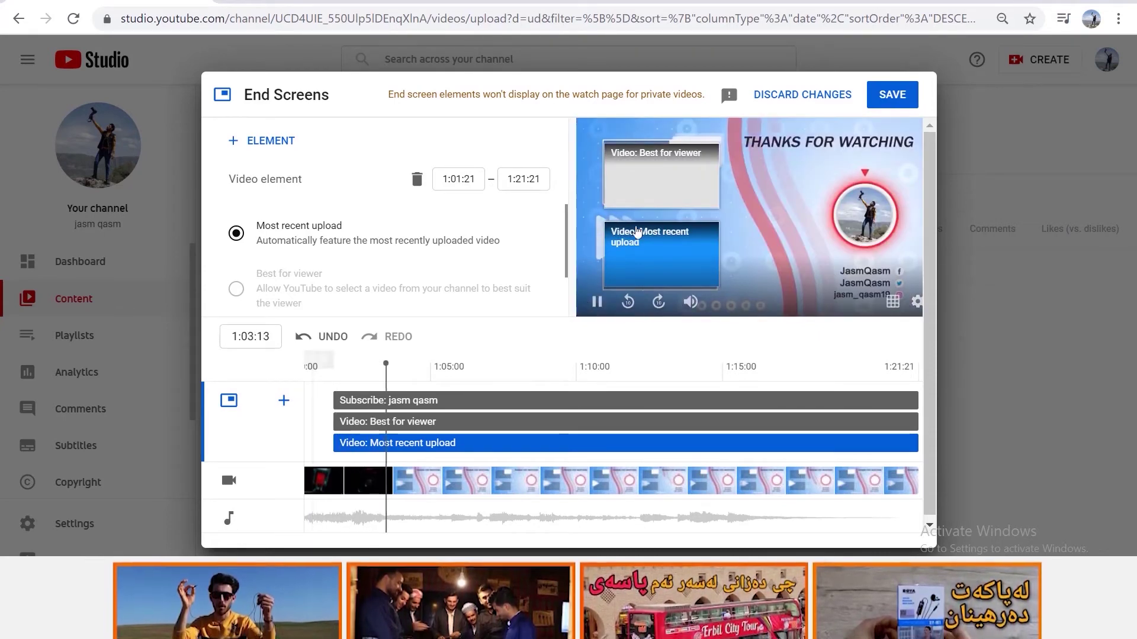
mouse_move(854, 215)
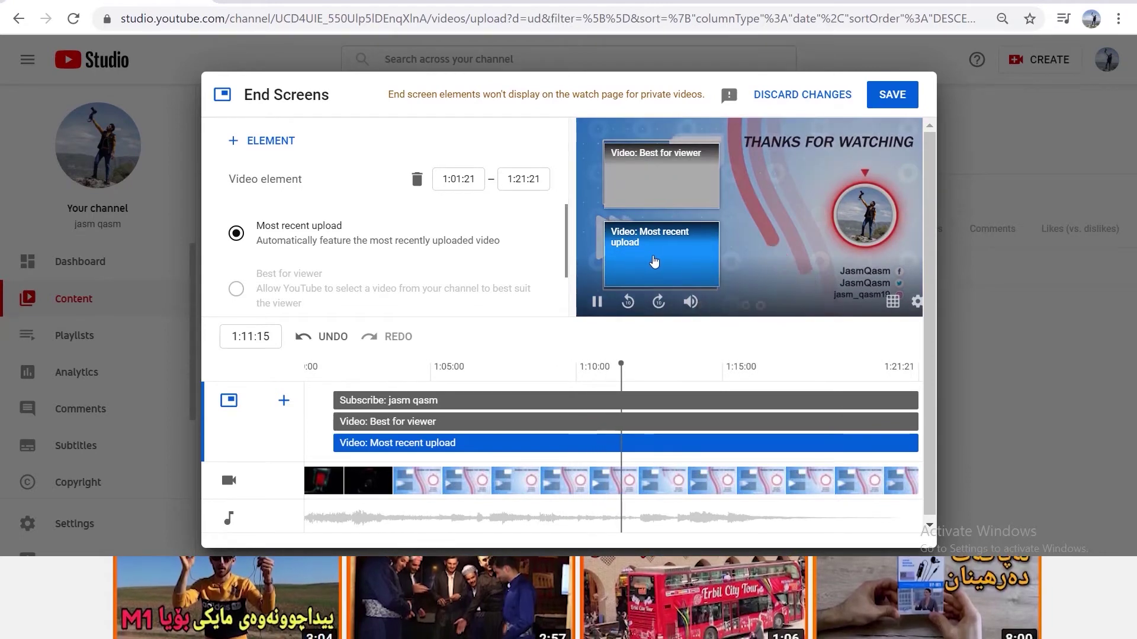
click(632, 249)
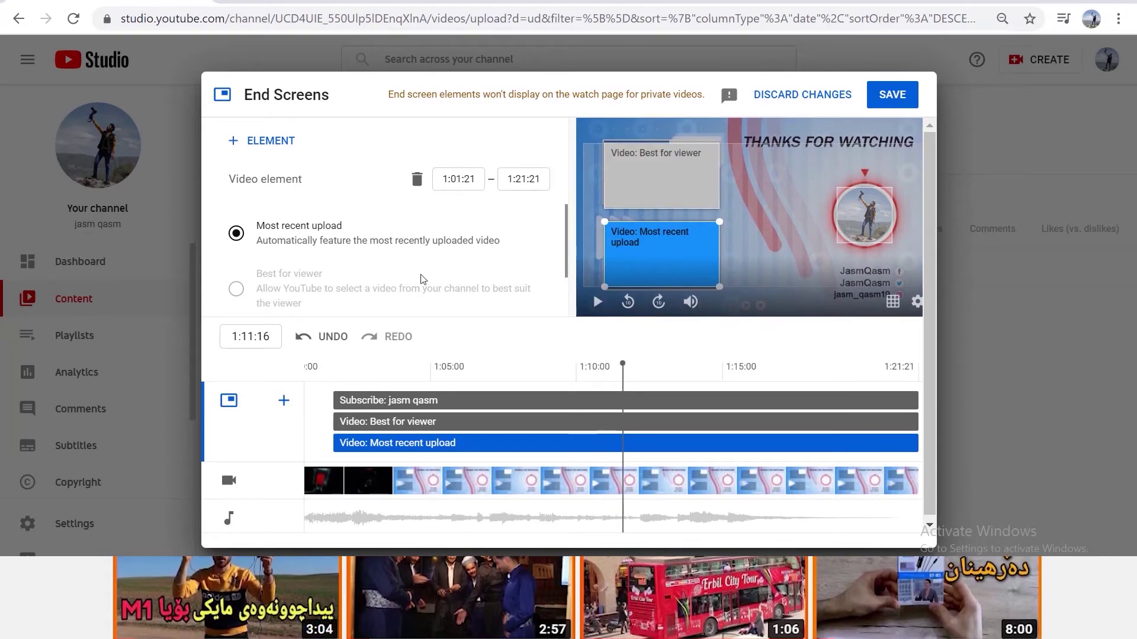
click(892, 95)
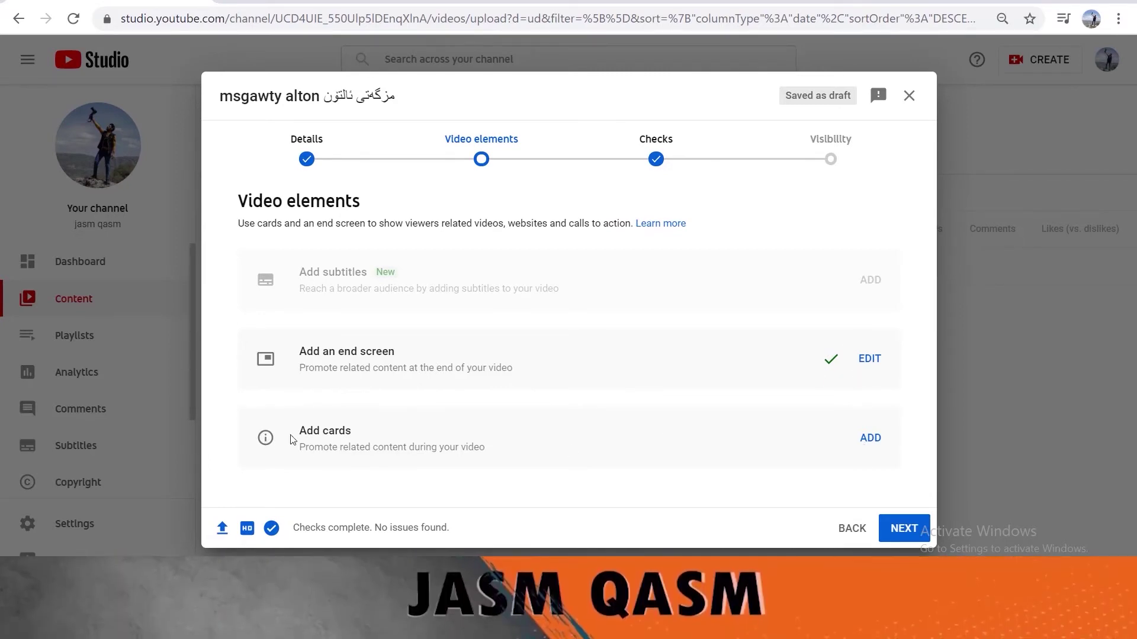
- Start adding cards to the video with a video card at 0:04:17 that features the channel's video with the red thumbnail
click(870, 438)
click(357, 414)
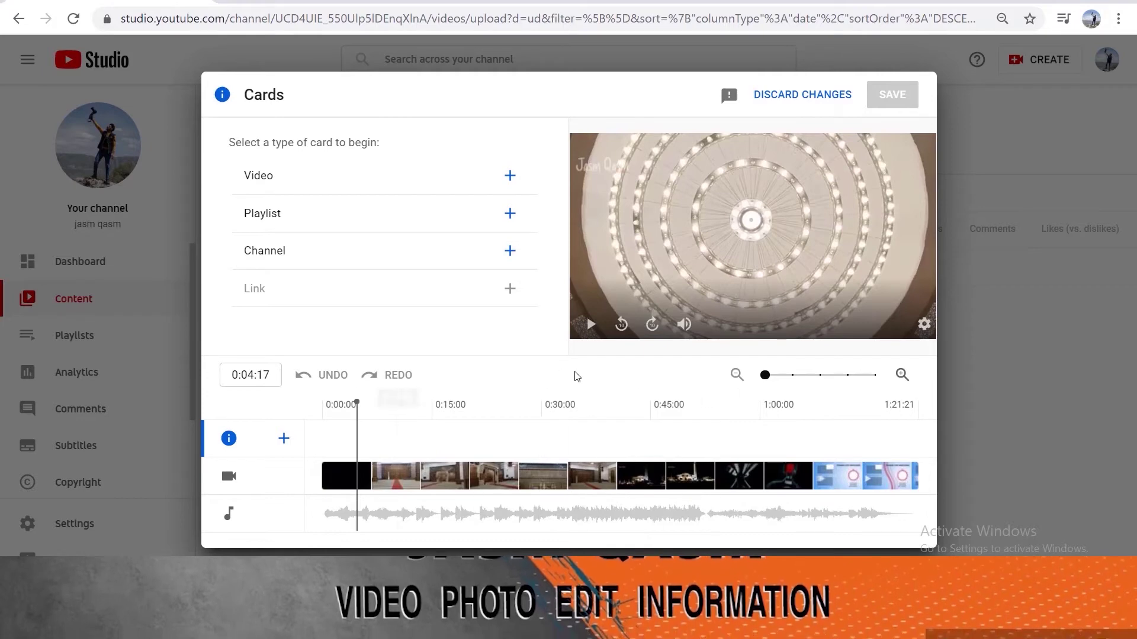
click(347, 181)
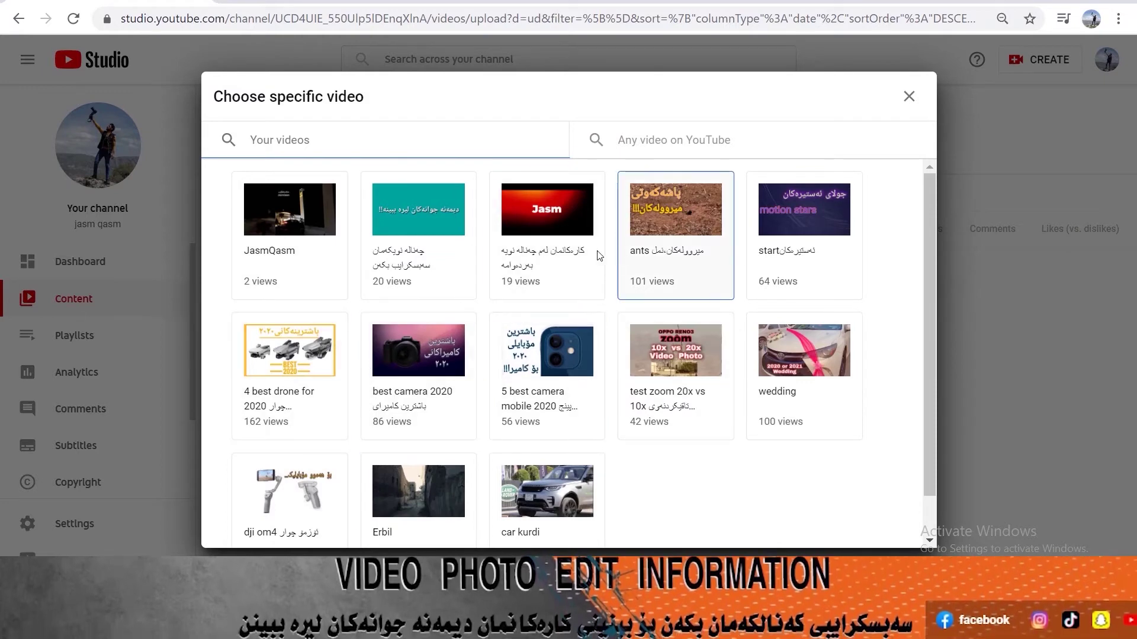
click(549, 251)
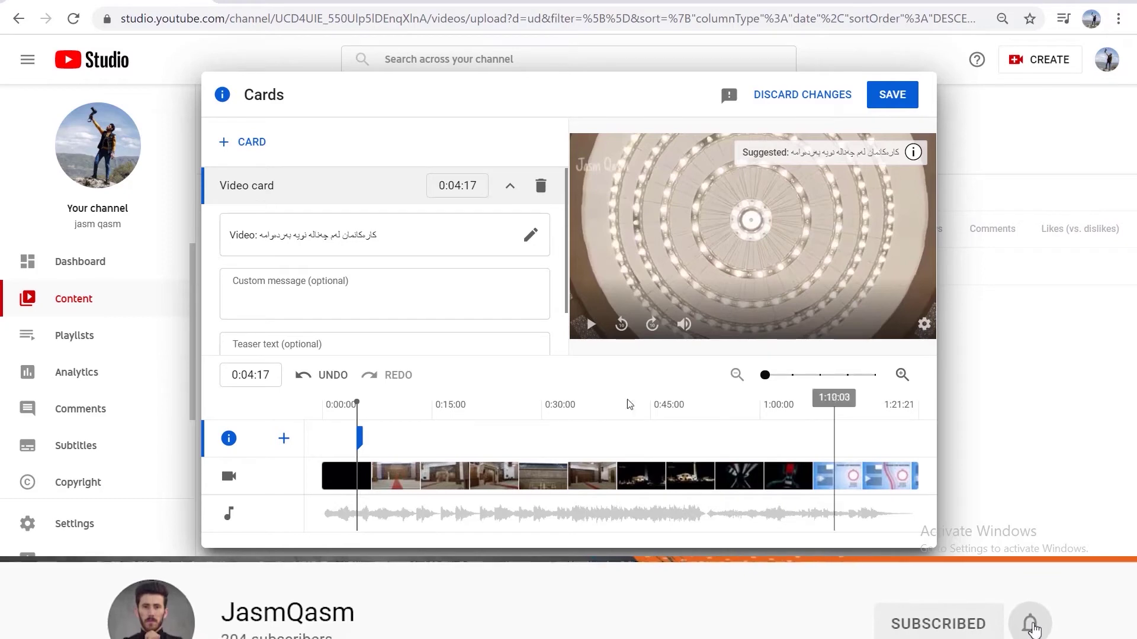
- Add a playlist card at 0:18:17 that links to the channel's "هەموو ڤیدیۆکان" playlist
click(458, 405)
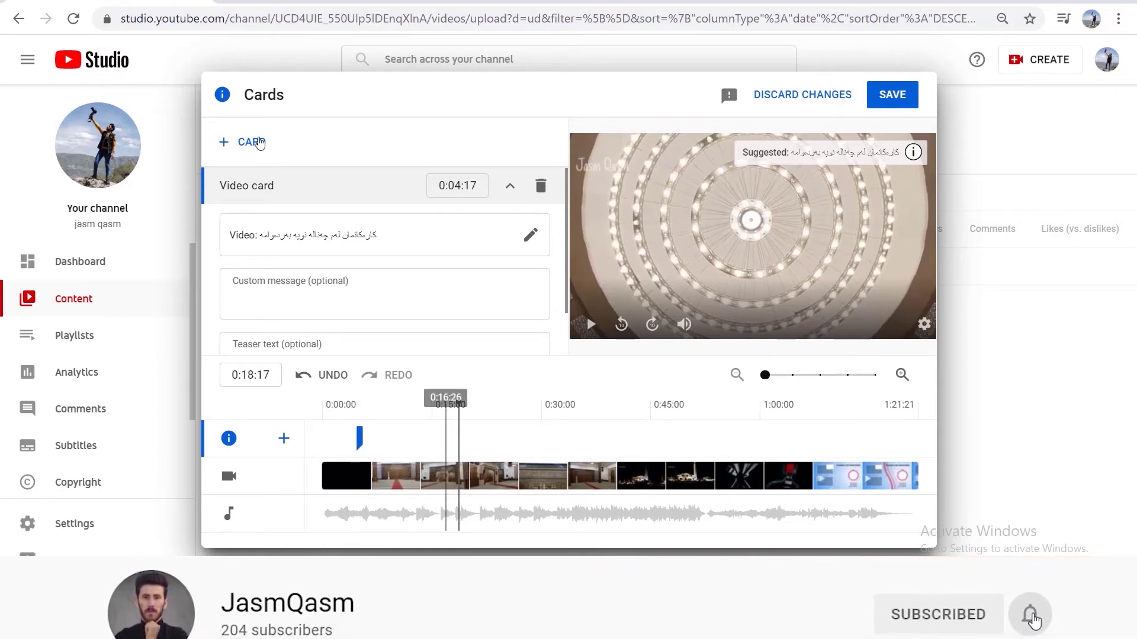
click(227, 140)
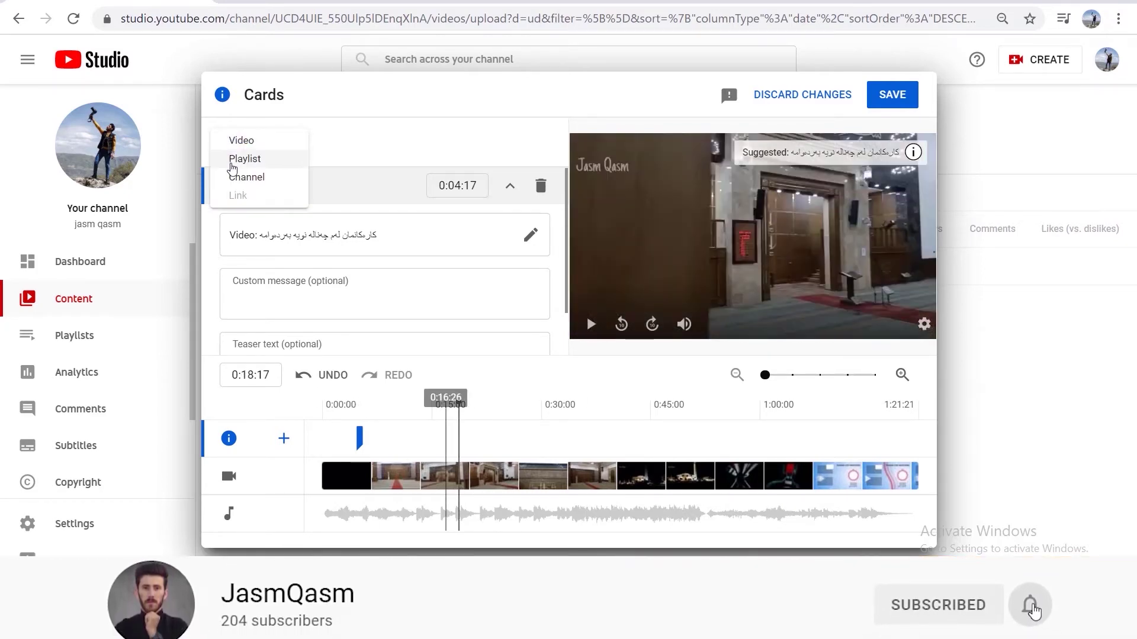
click(240, 159)
click(269, 198)
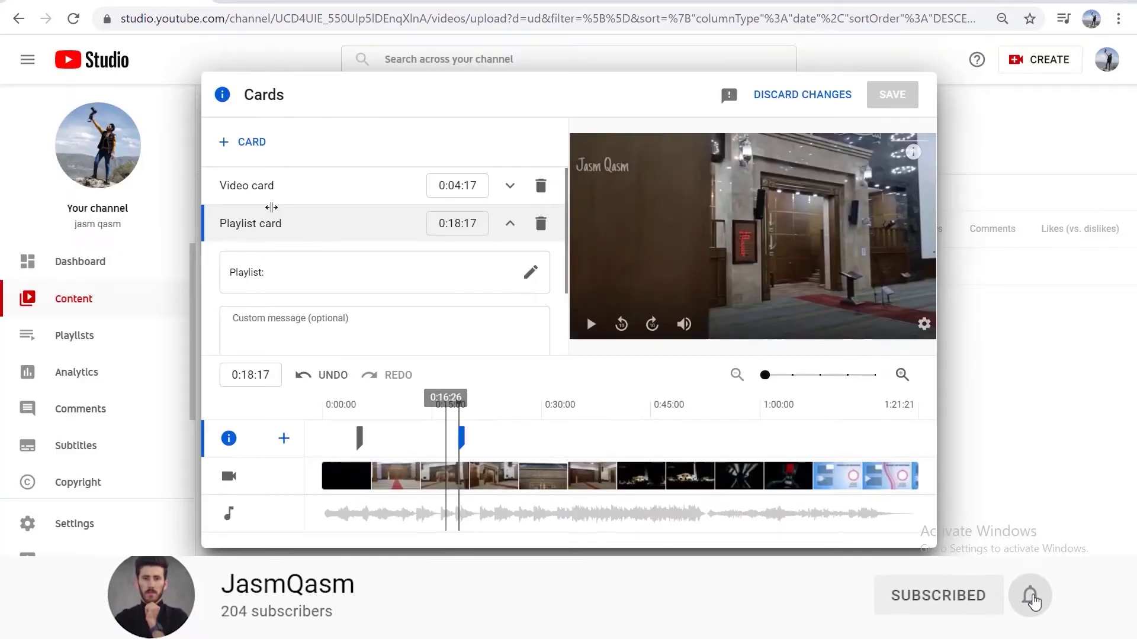
- Add a video card at 0:31:12 that features the first video in the channel's list
click(551, 408)
click(248, 142)
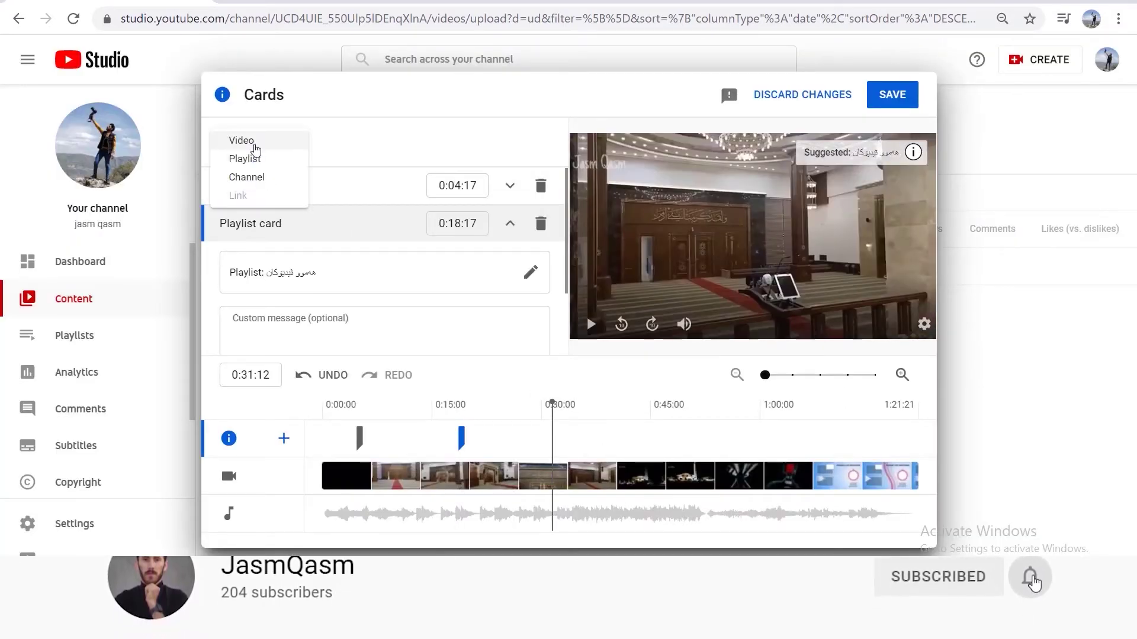
click(243, 141)
click(281, 249)
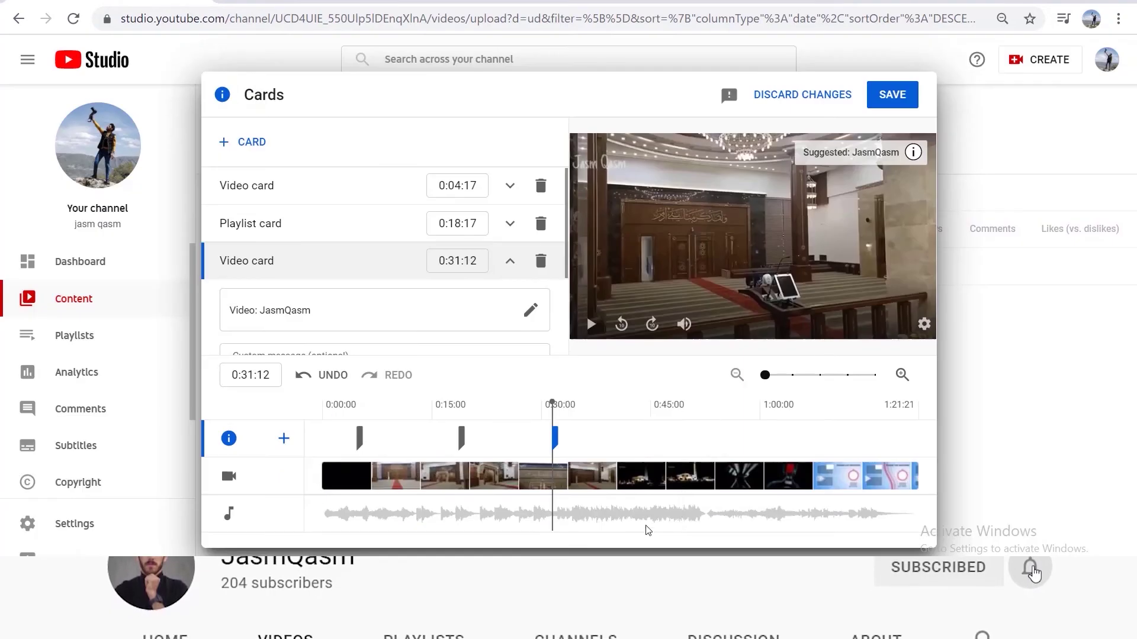
- Add a video card at 0:48:25 that features the "4 best drone for 2020" video
click(680, 412)
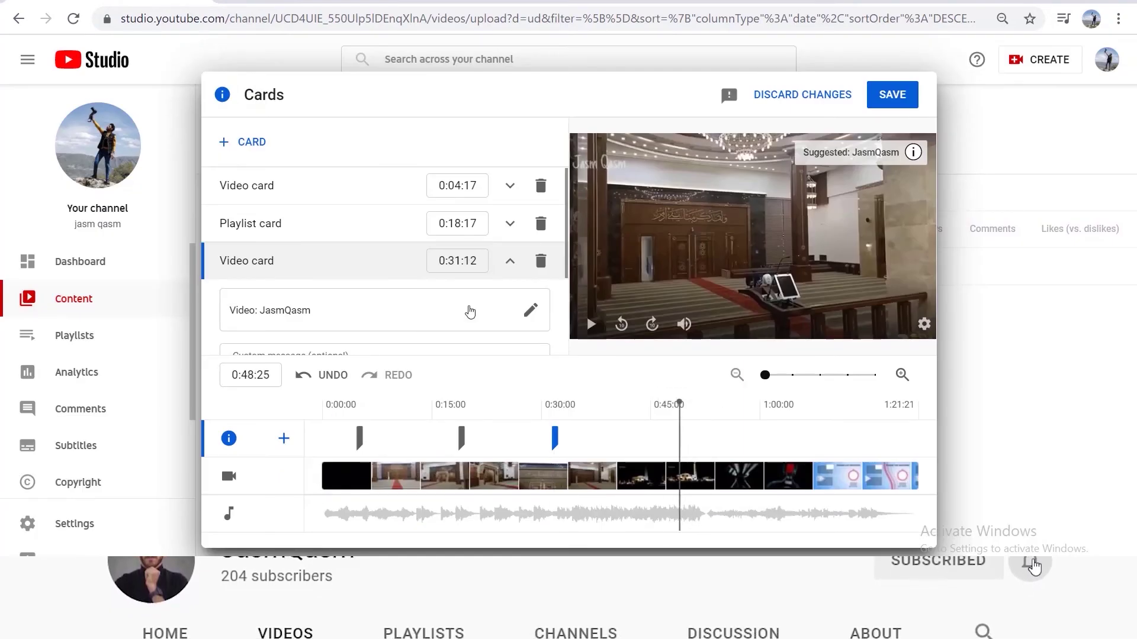
click(266, 145)
click(270, 147)
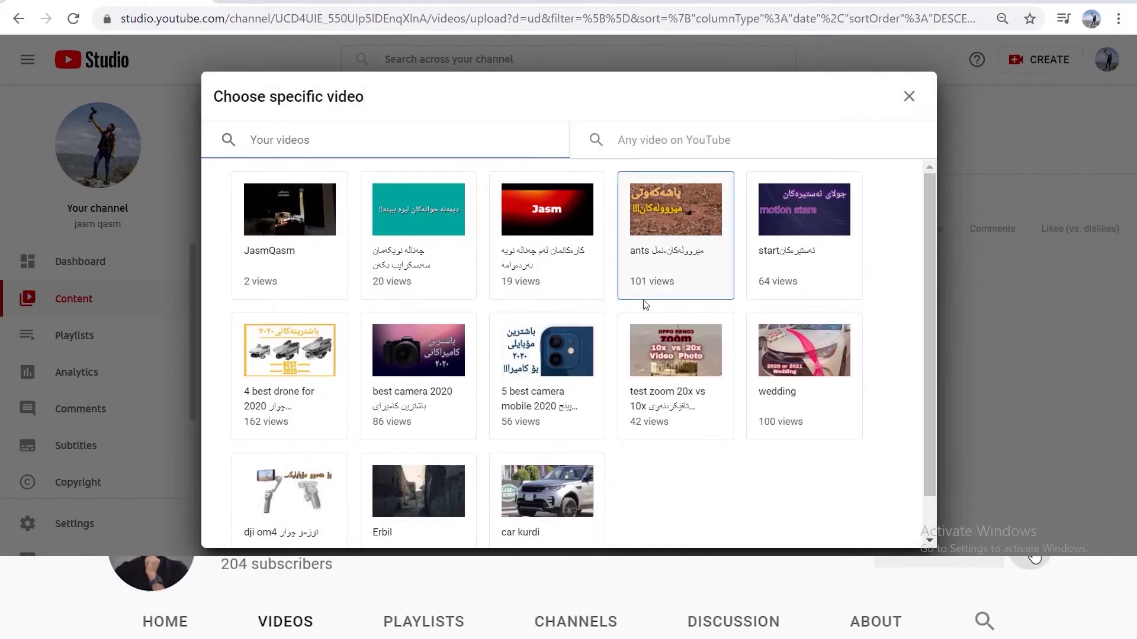
click(315, 369)
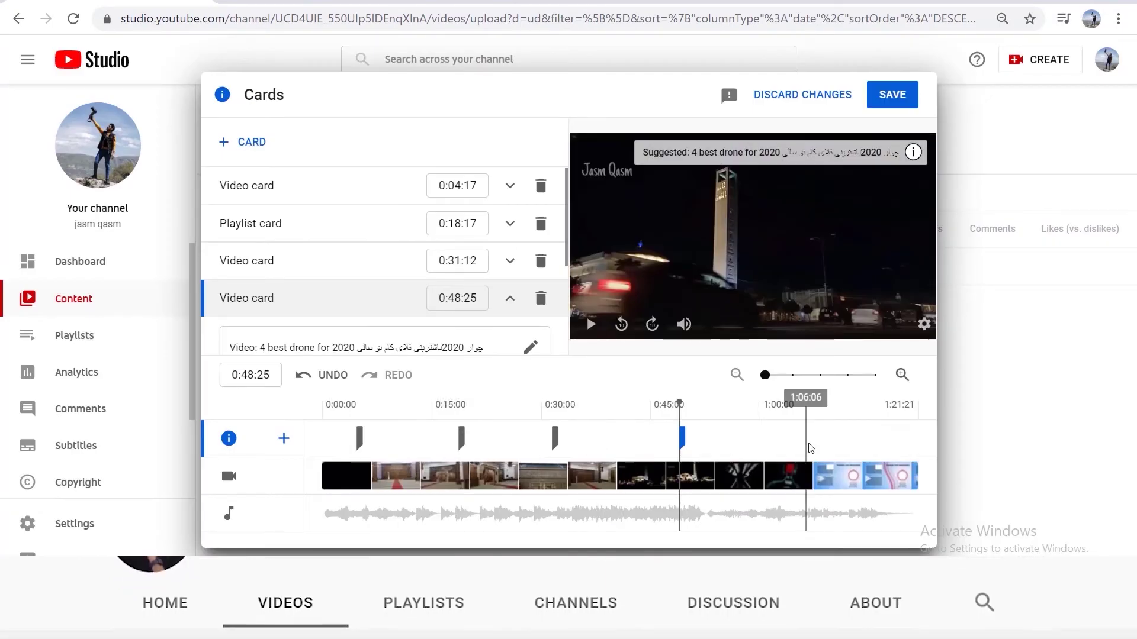
- Add a video card at 1:01:04 that features the "wedding" video, and save the cards
click(769, 408)
click(231, 143)
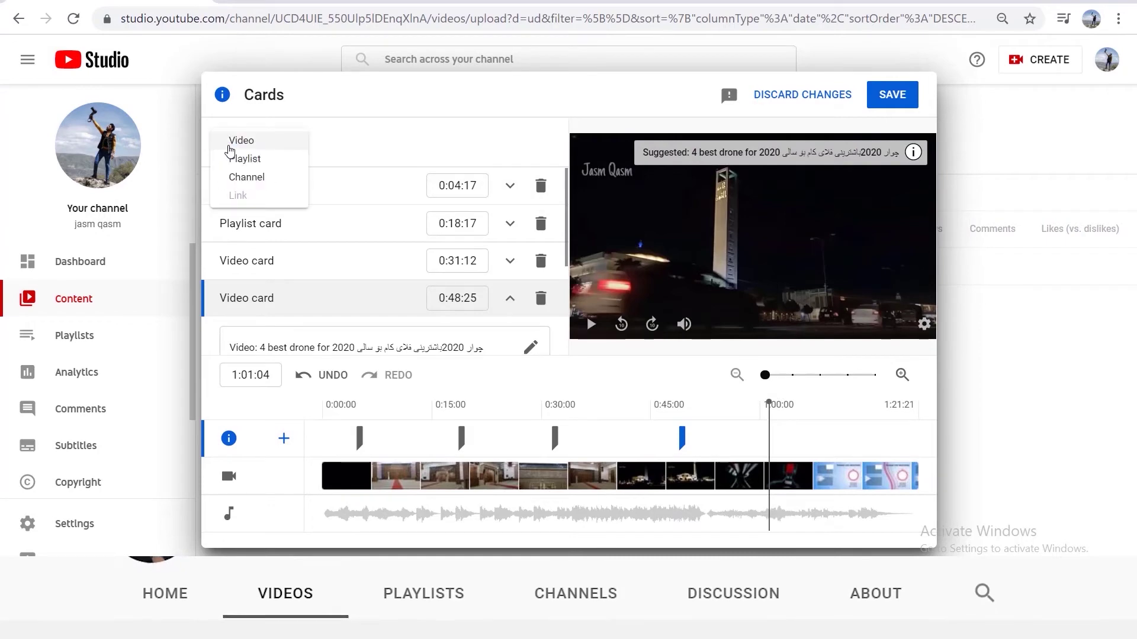
click(230, 146)
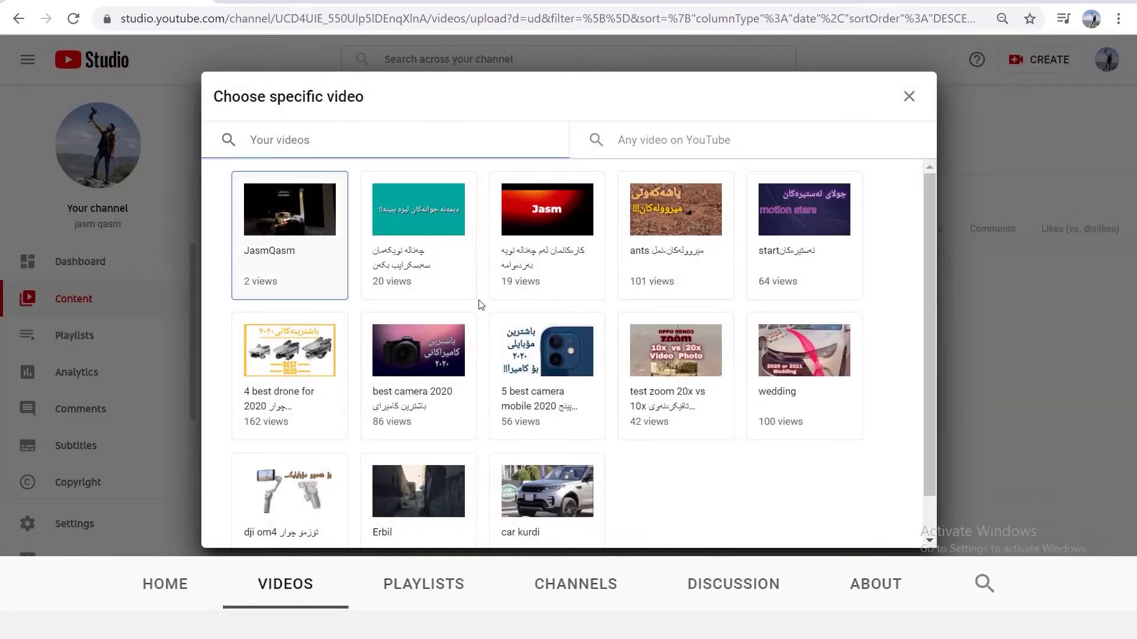
scroll(576, 455, down, 1)
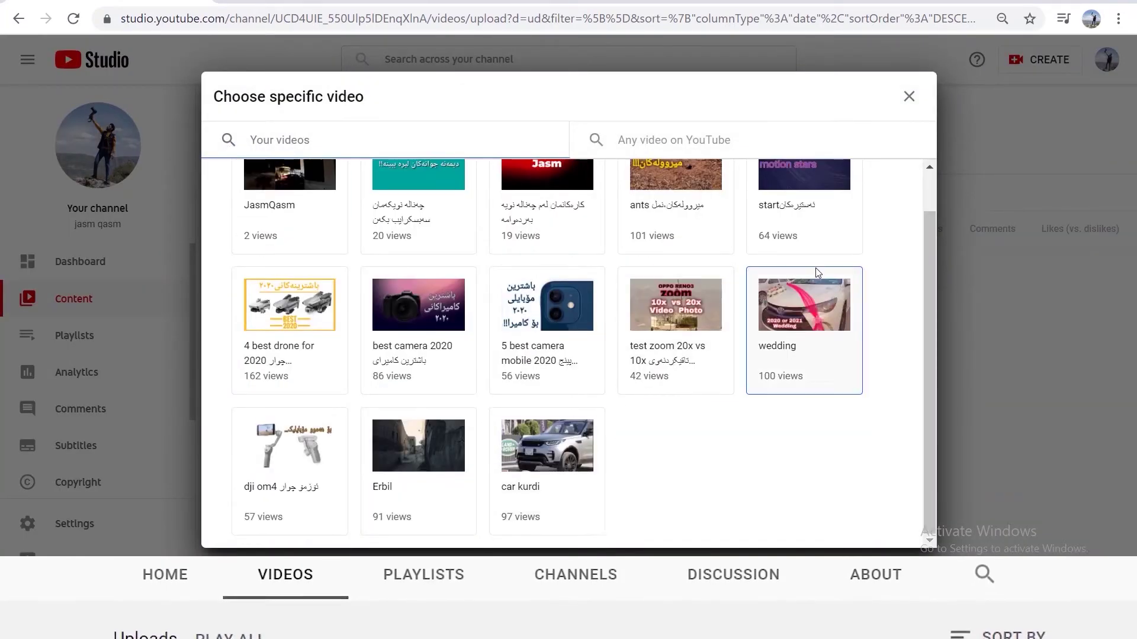
click(806, 304)
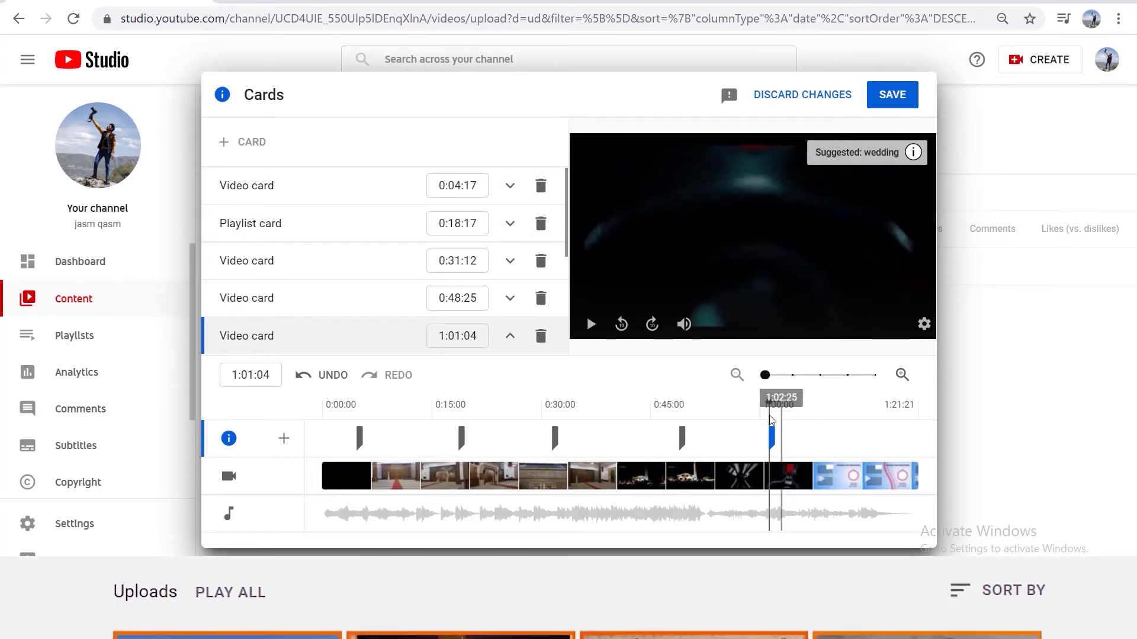
mouse_move(224, 147)
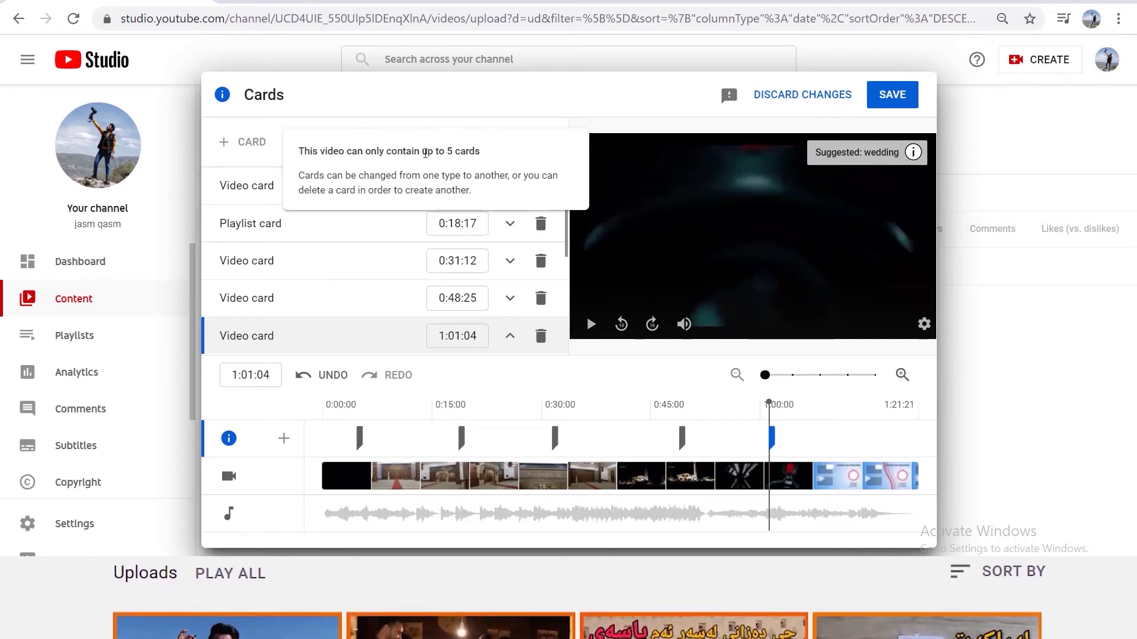
click(889, 99)
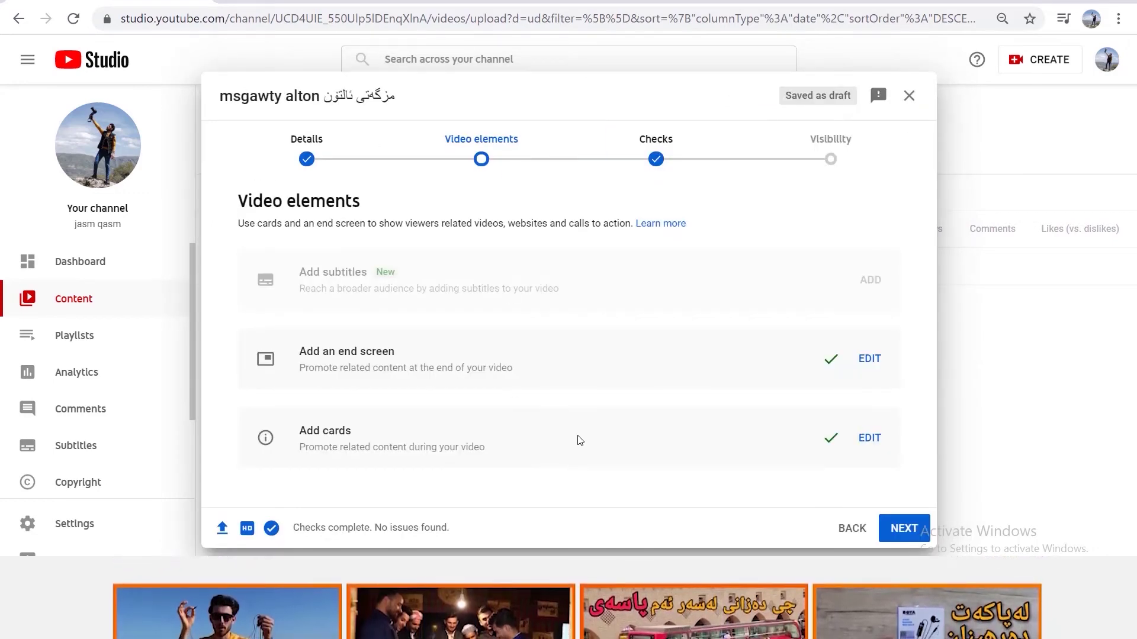
- Proceed from Video elements past the Checks stage to the Visibility stage and look through its publishing options
click(489, 159)
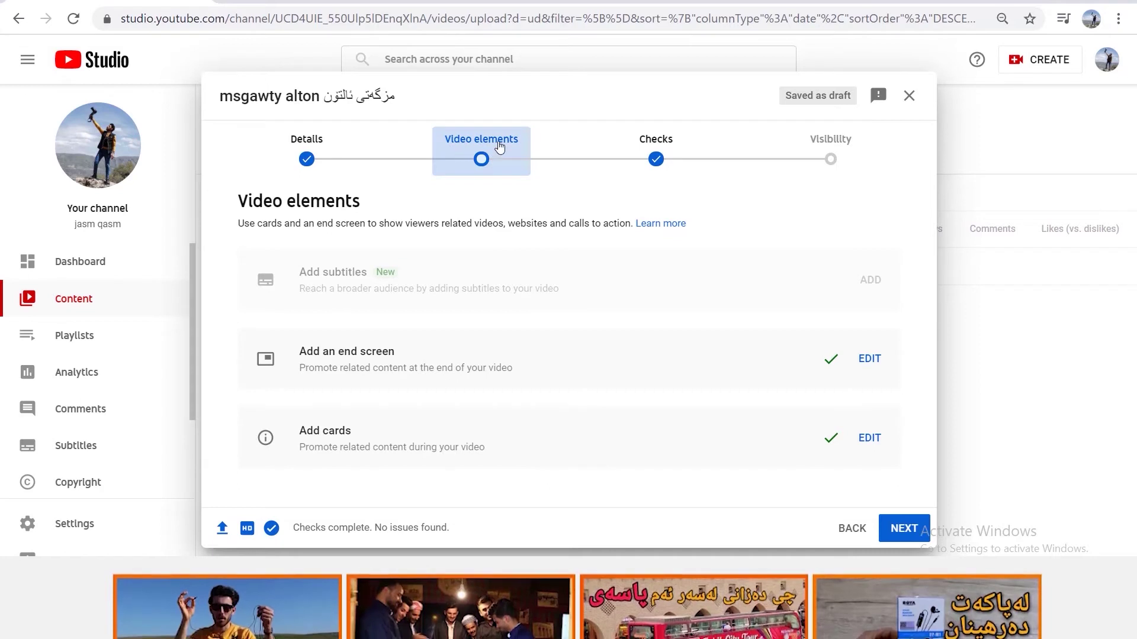
click(669, 150)
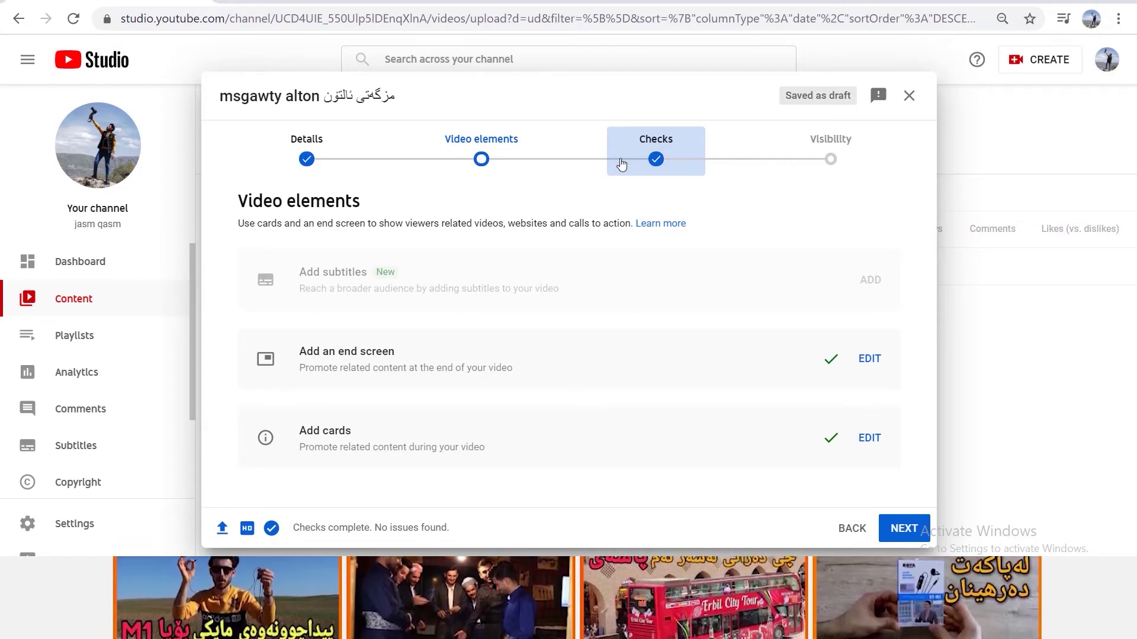
click(657, 154)
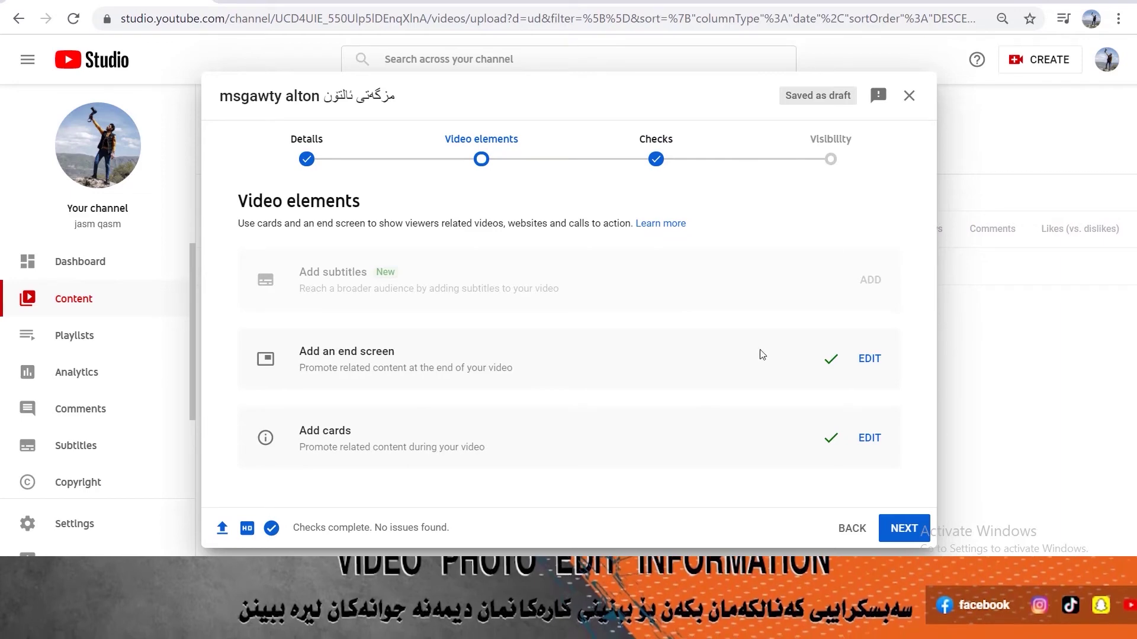
click(834, 155)
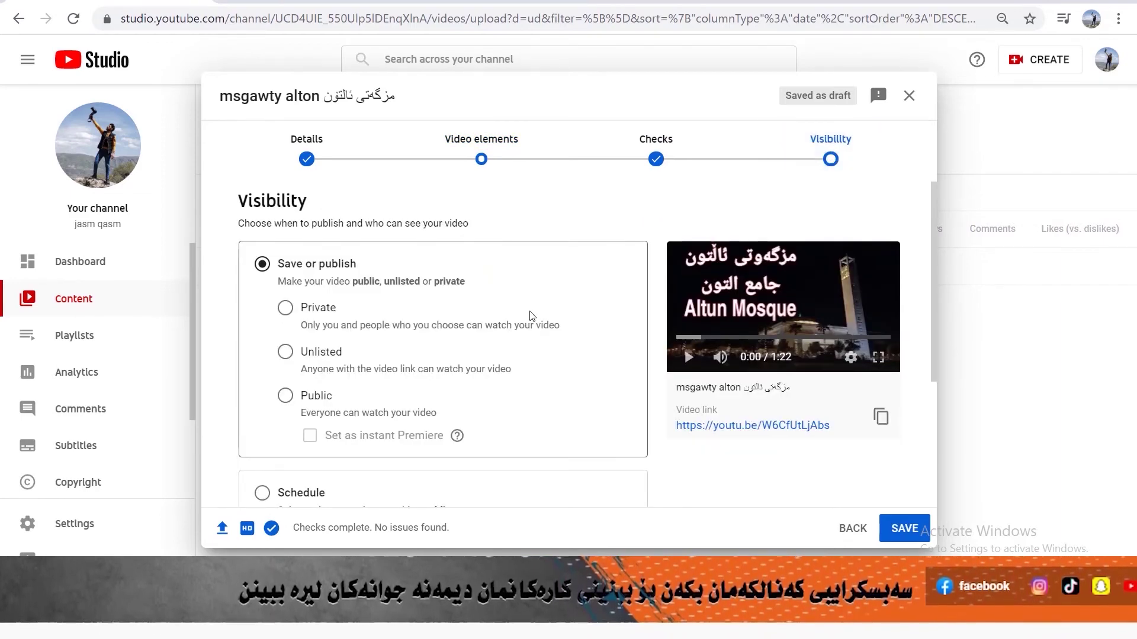
scroll(528, 316, down, 3)
scroll(529, 315, up, 3)
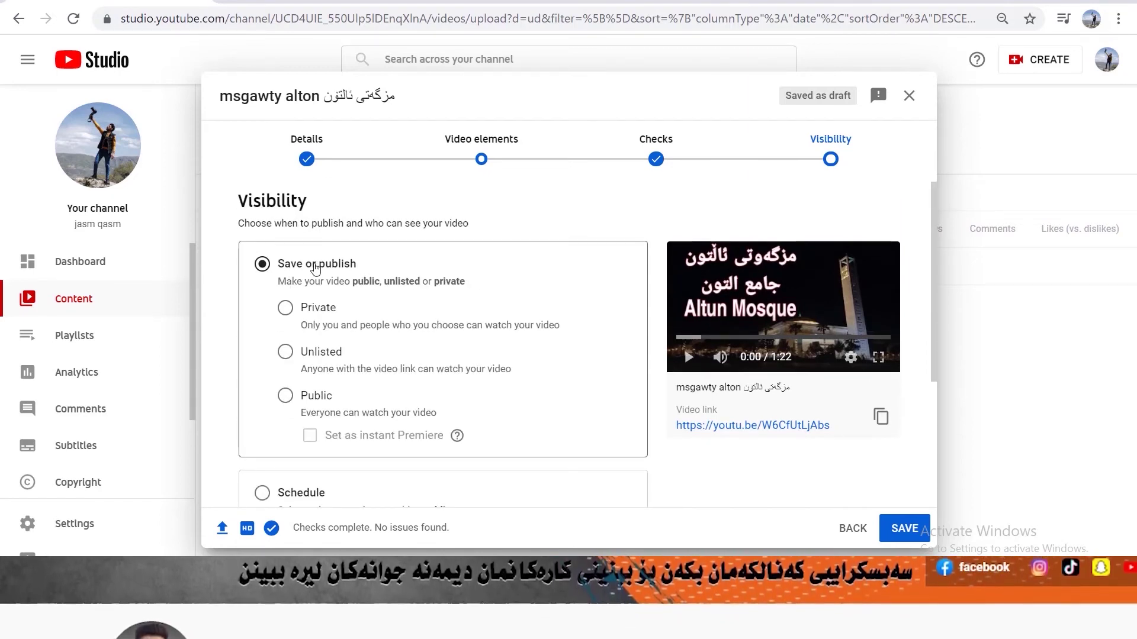
- Set the video's visibility to Public after trying the Private and Unlisted options
click(299, 309)
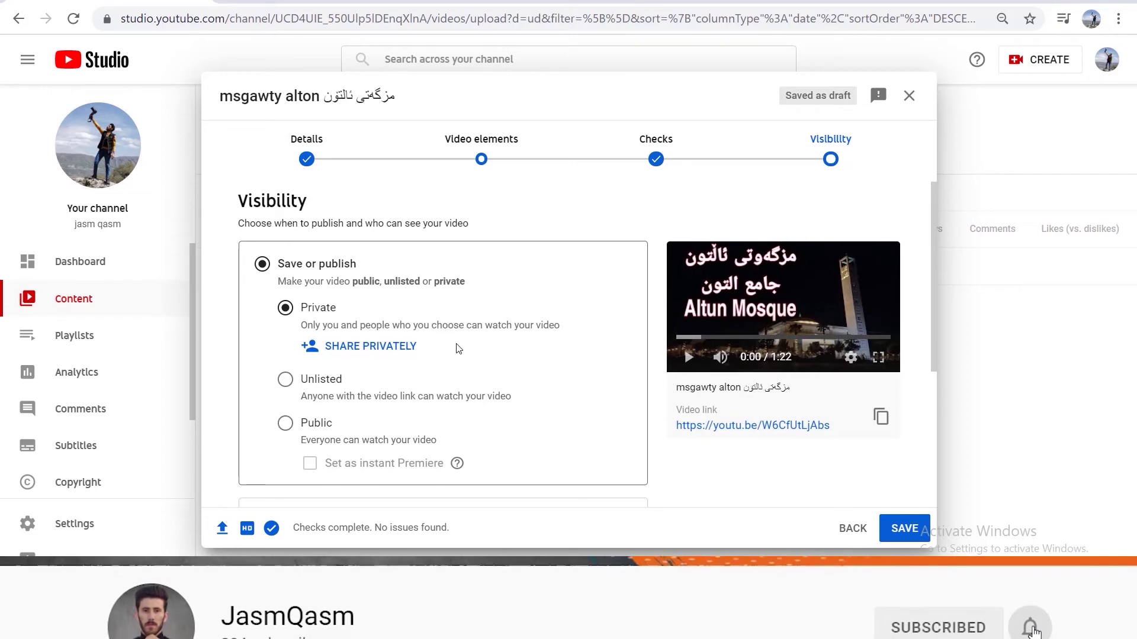
scroll(557, 327, down, 1)
click(287, 296)
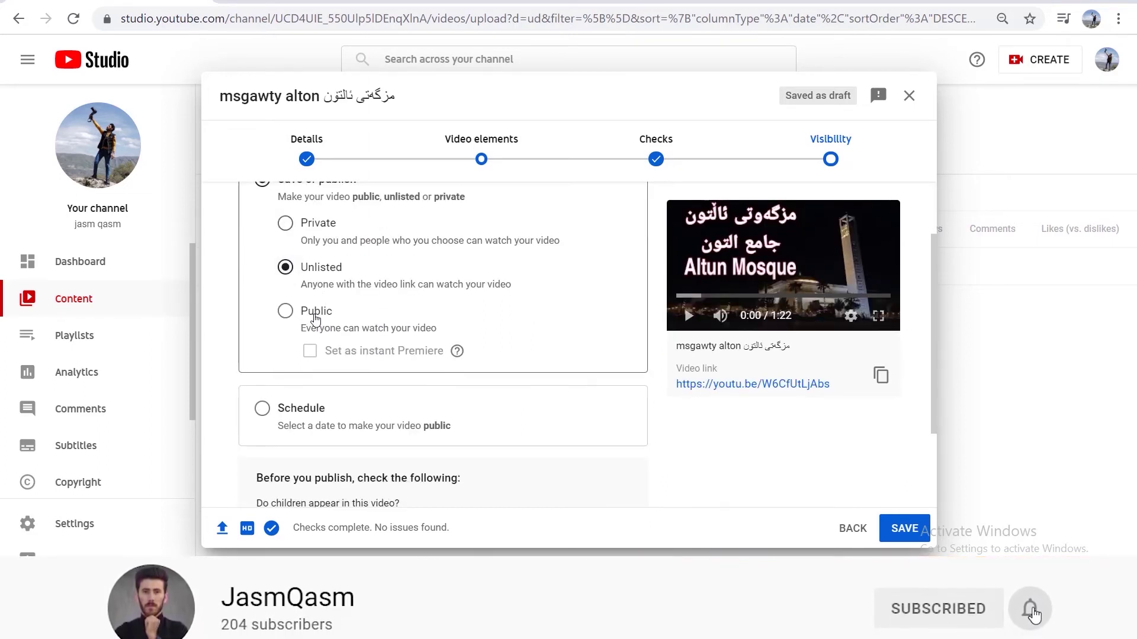
click(286, 311)
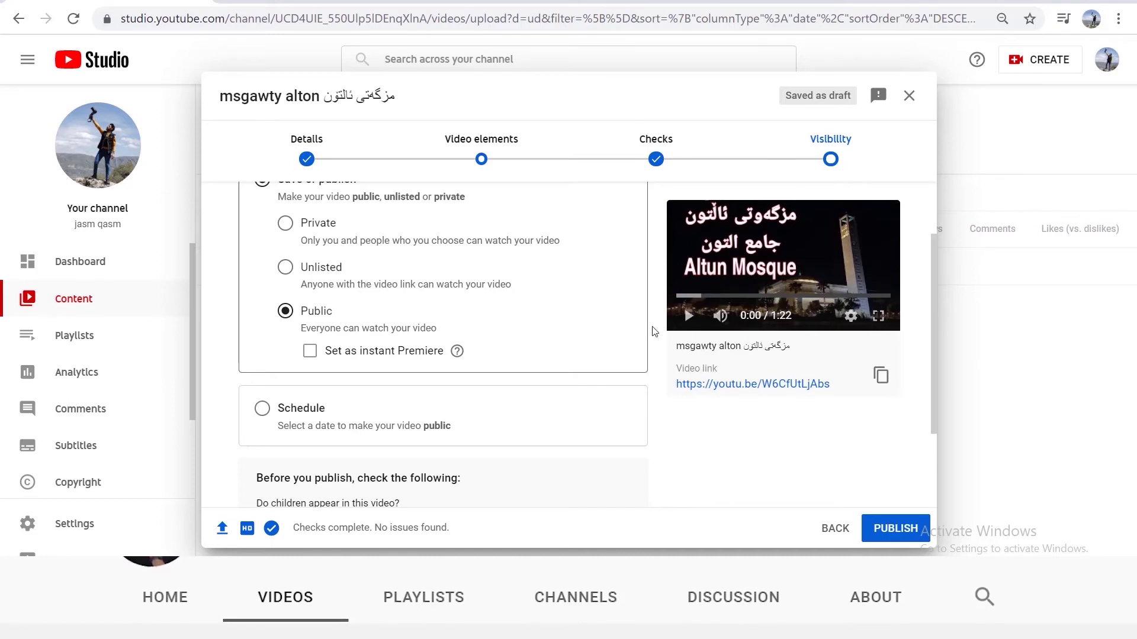
scroll(518, 322, up, 2)
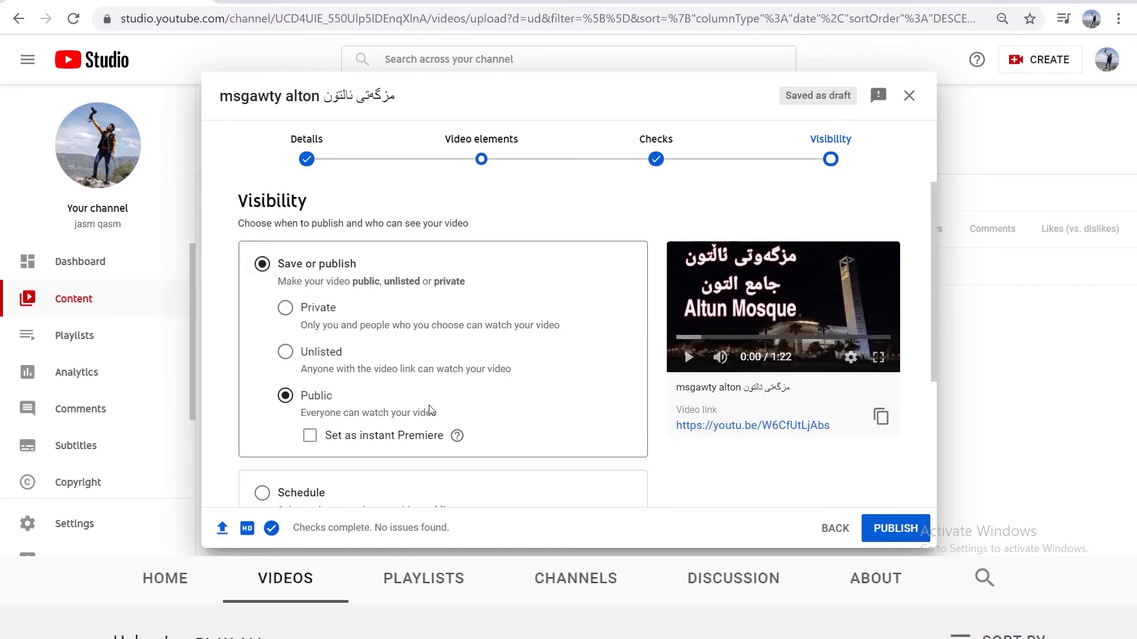
- Try scheduling the video for 21 May 2021, look through the available publishing times, and return to Save or publish with Public visibility
scroll(532, 408, down, 1)
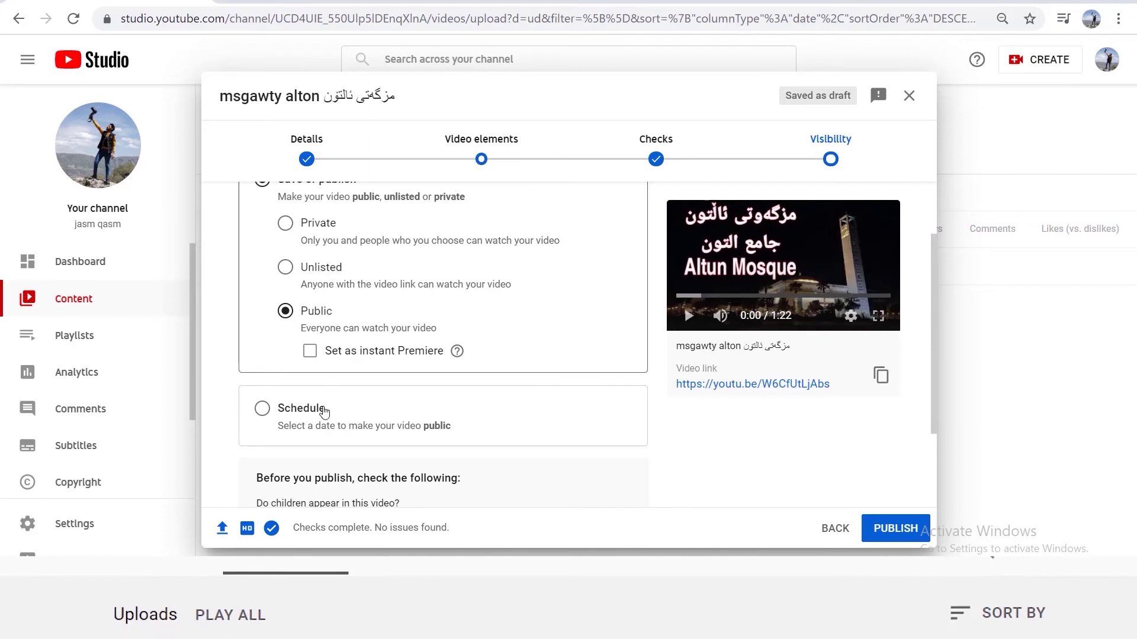
click(278, 408)
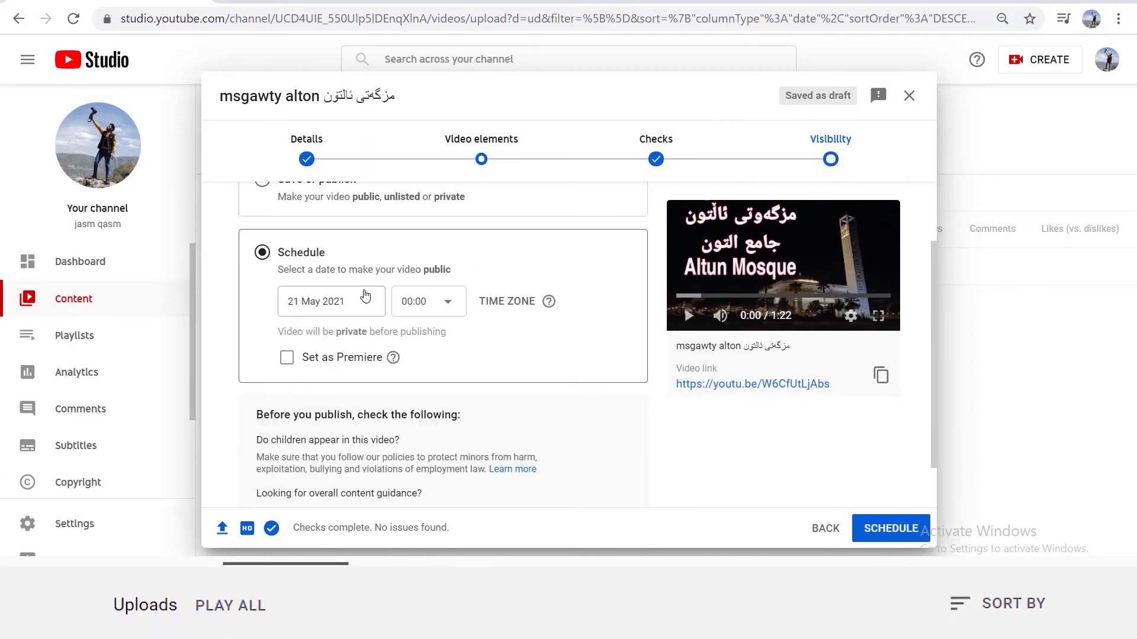
click(326, 305)
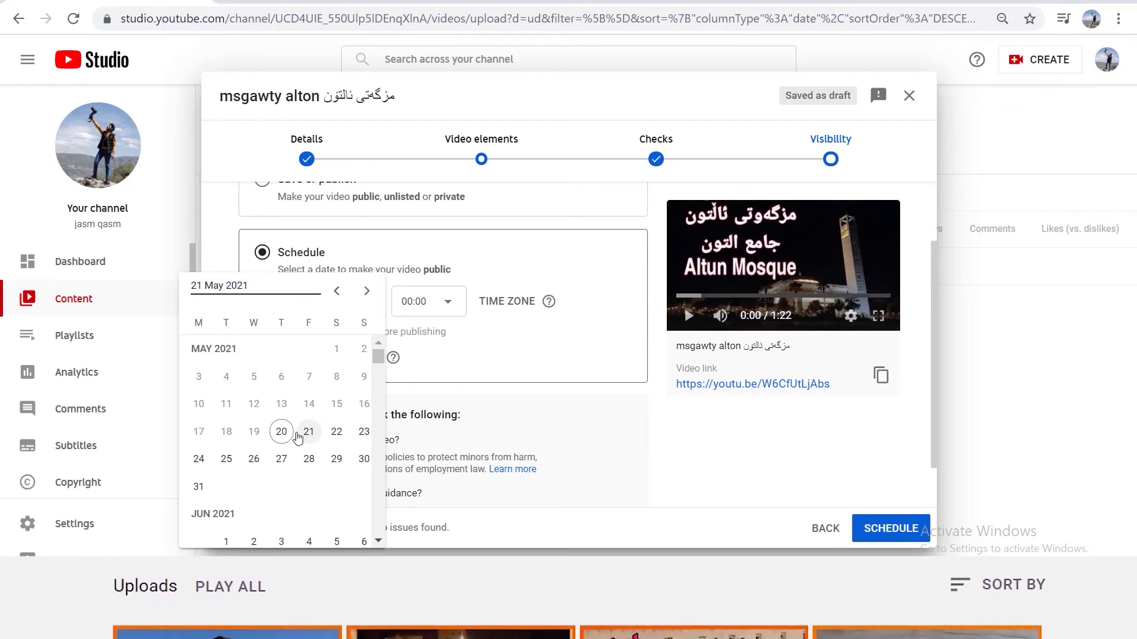
click(307, 437)
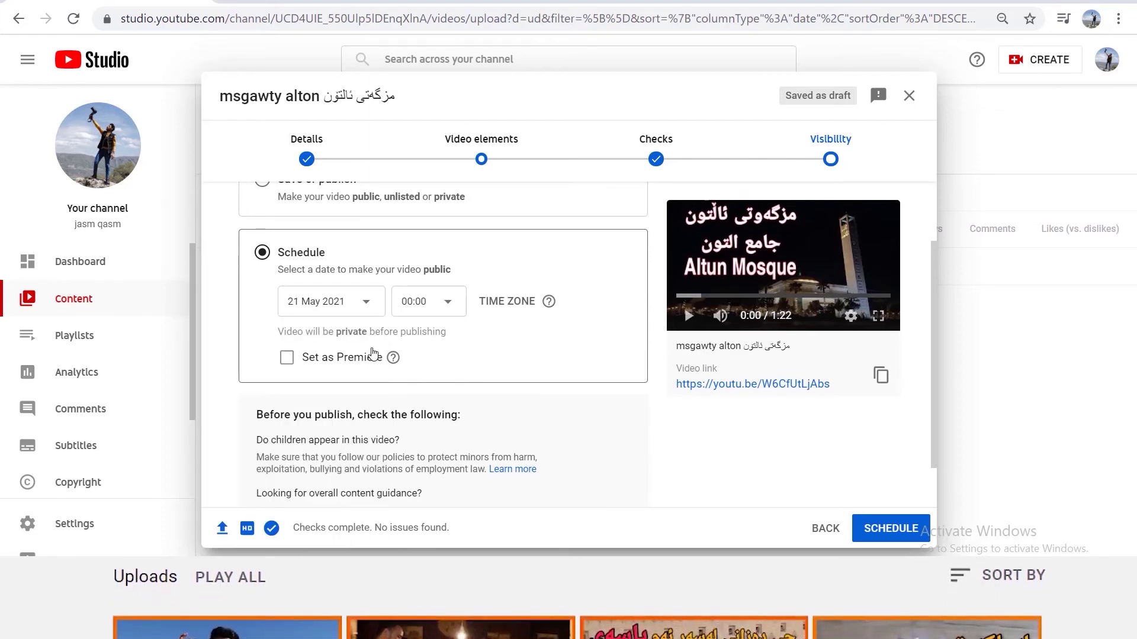
click(419, 311)
scroll(409, 385, down, 20)
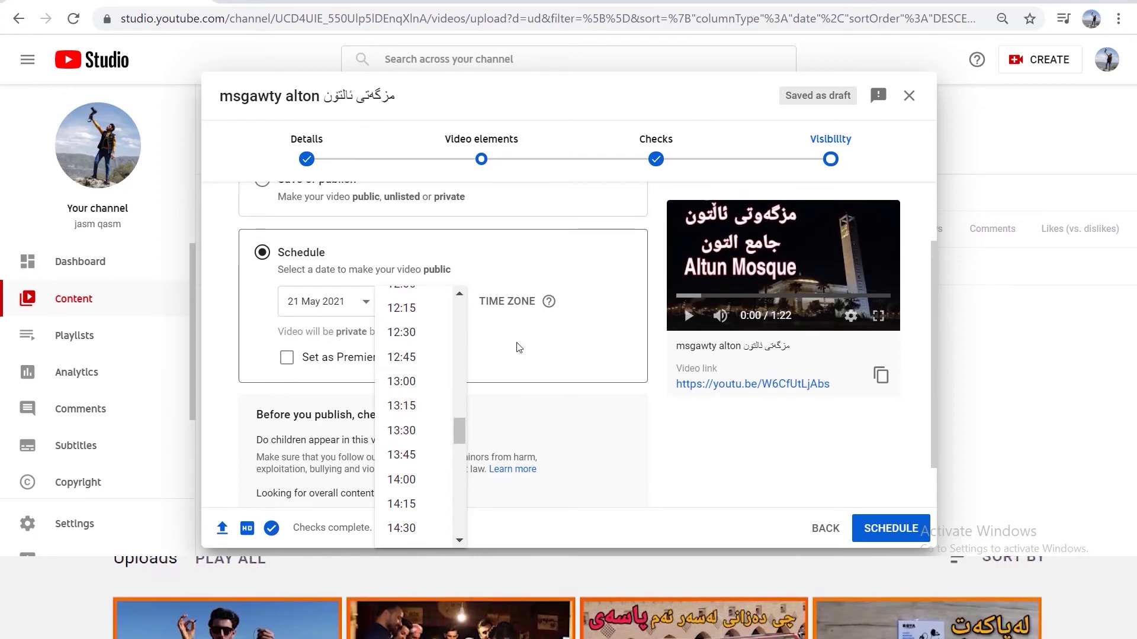
click(325, 305)
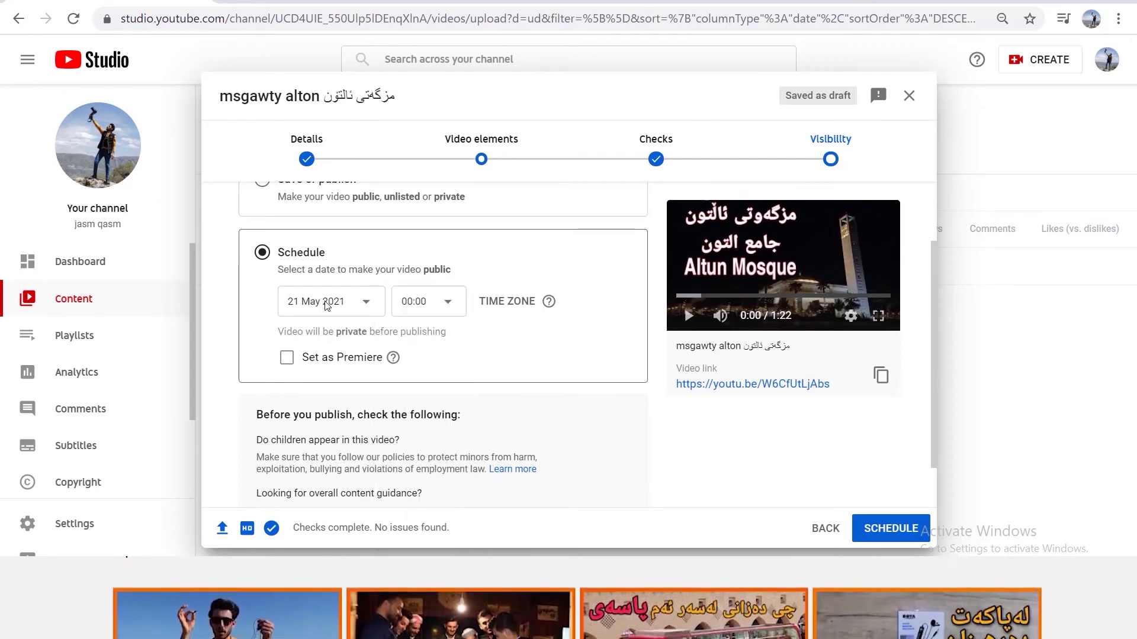
click(324, 304)
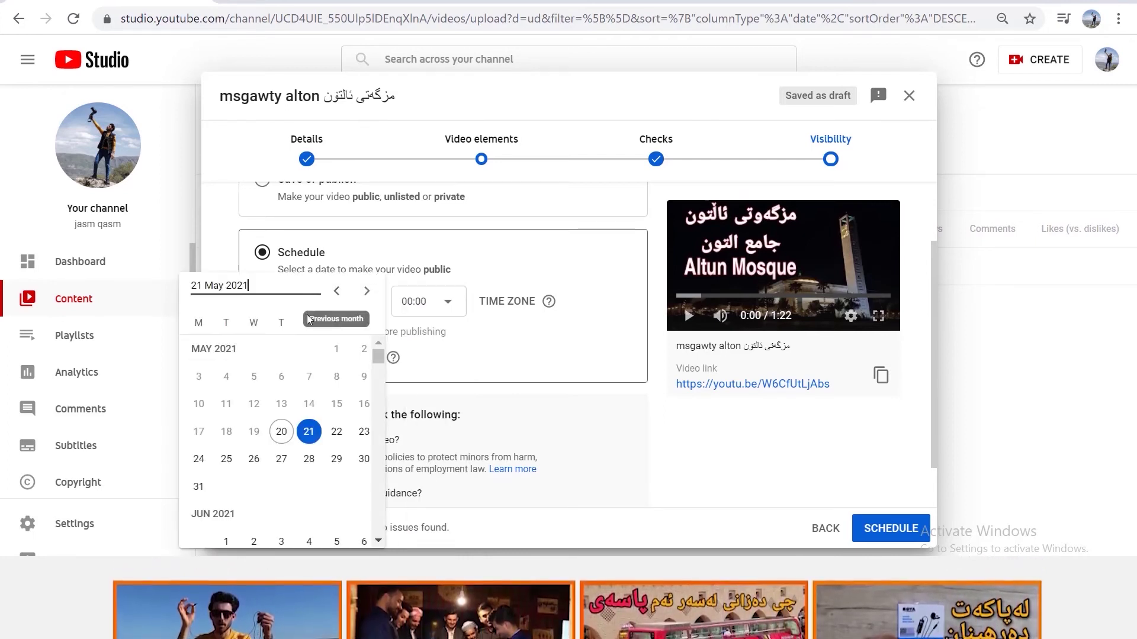
click(504, 353)
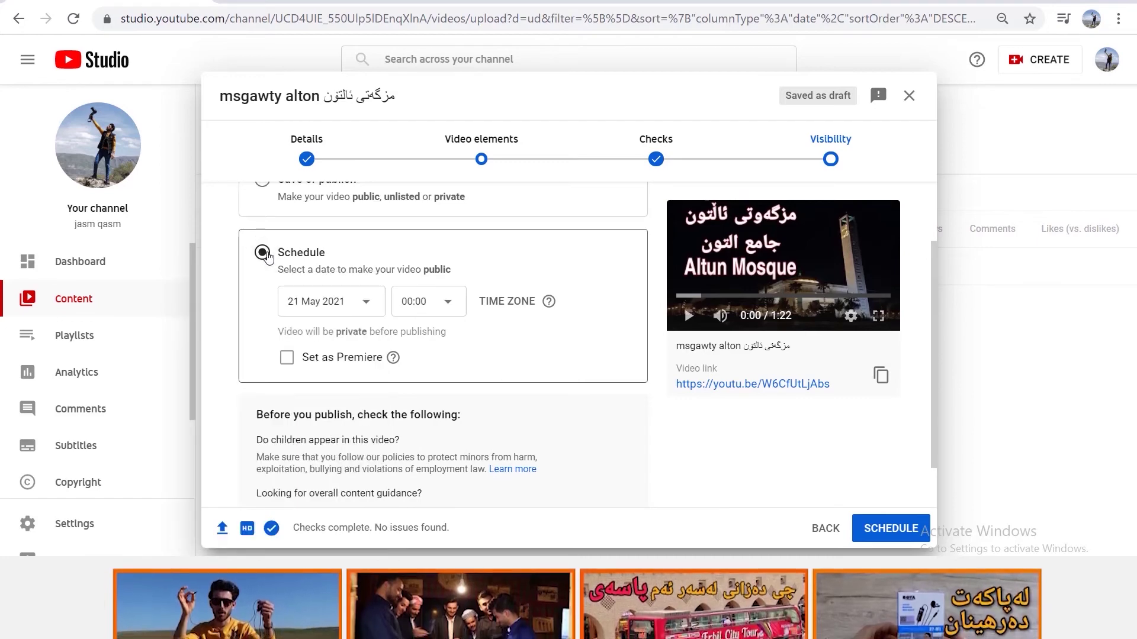
scroll(281, 271, up, 2)
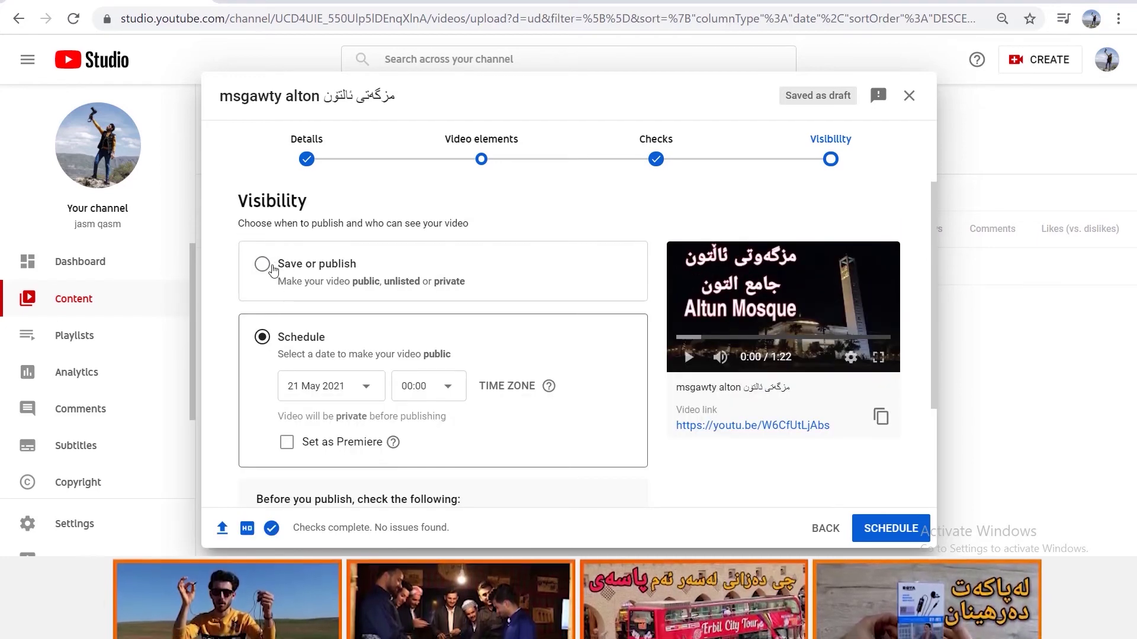
click(263, 264)
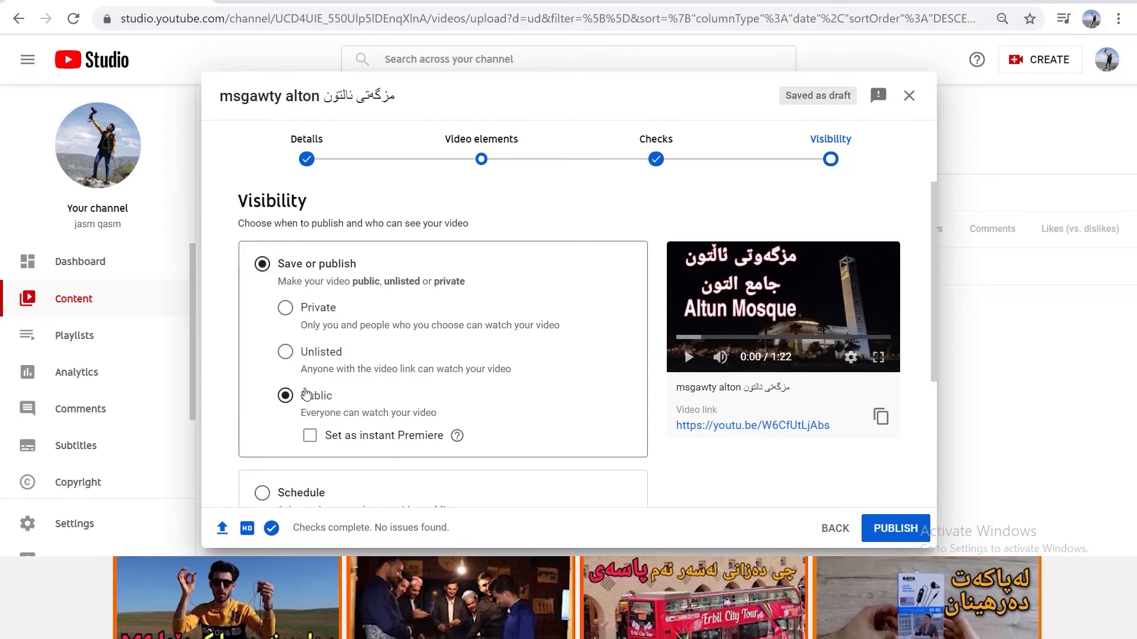
- Review the pre-publish guidance on children and overall content, and publish the video with Public visibility
scroll(355, 388, down, 4)
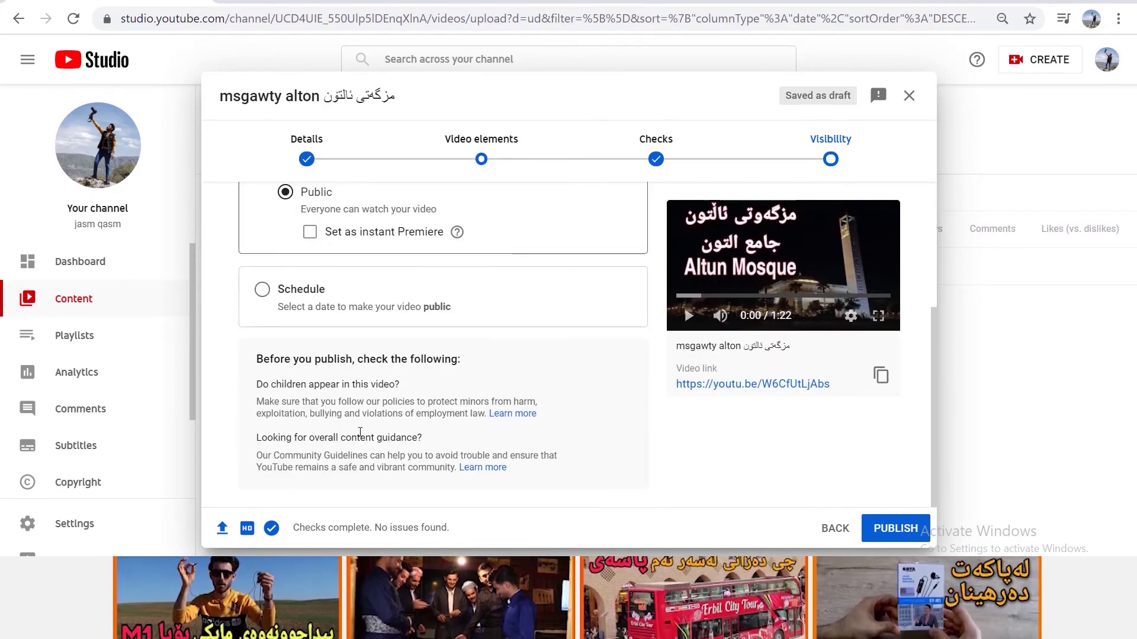
scroll(541, 378, up, 4)
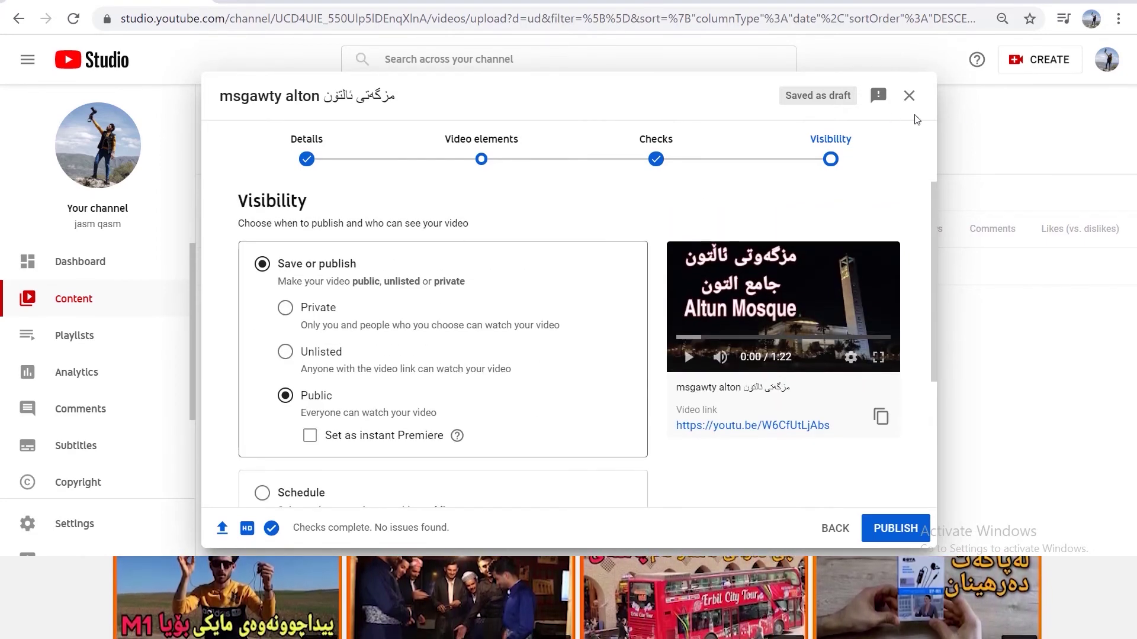
click(316, 162)
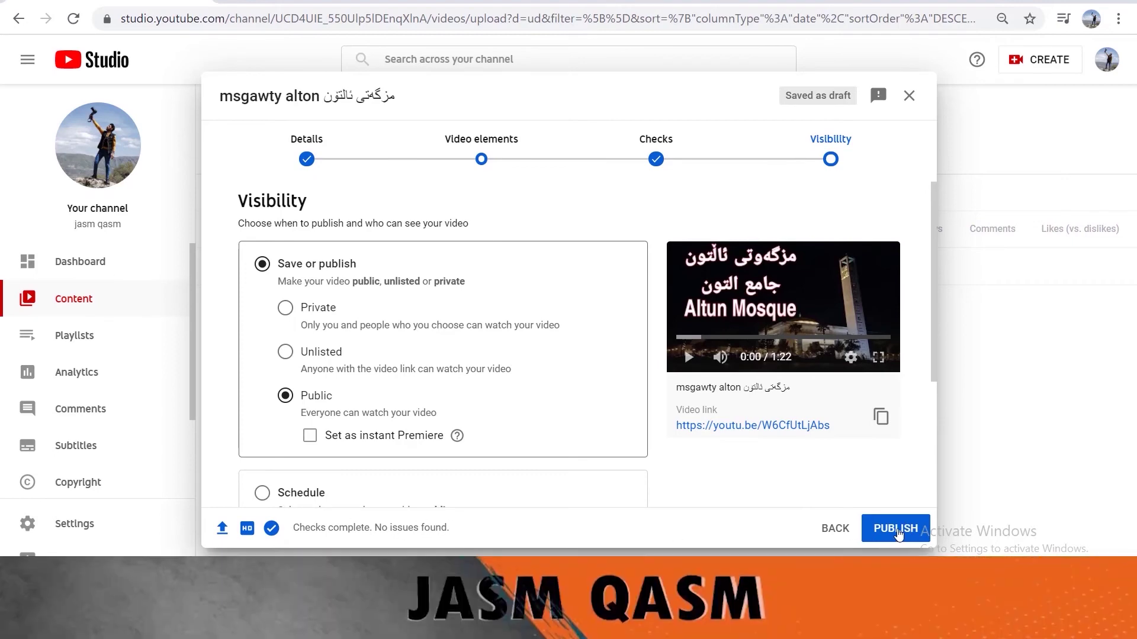
click(897, 531)
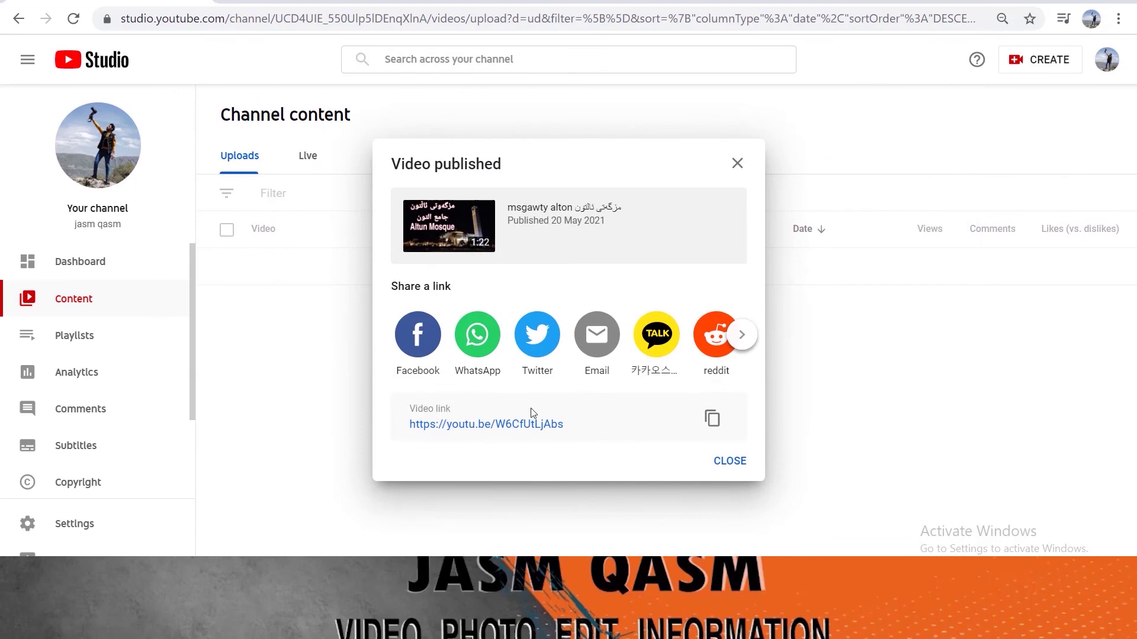
- Open the published video from its share link and check the playback speed options, keeping Normal
click(529, 424)
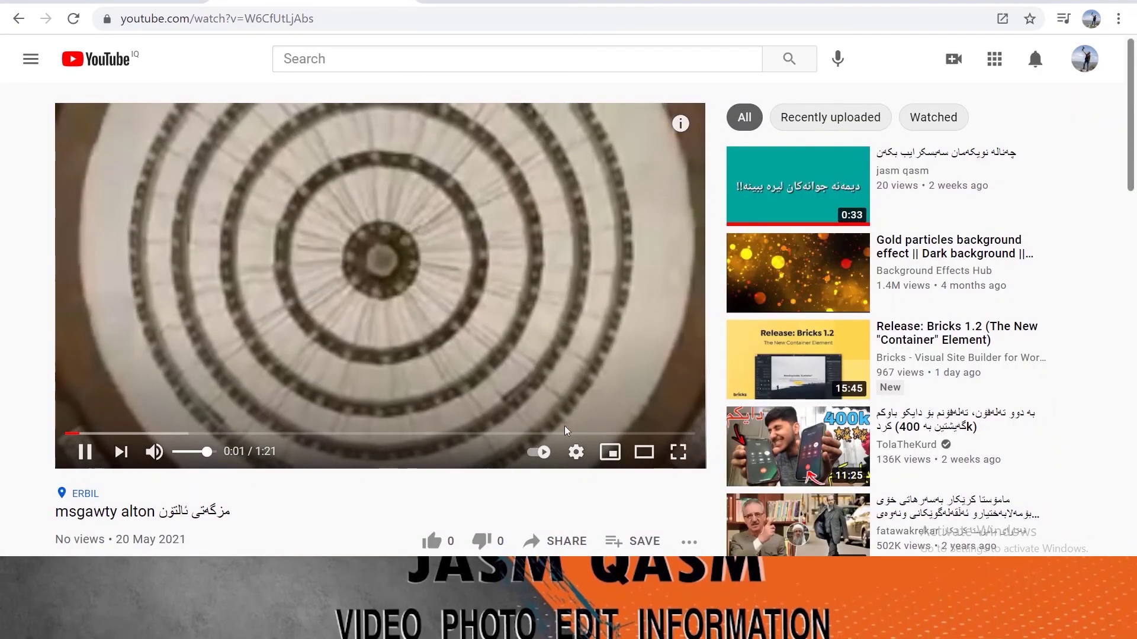
click(576, 453)
click(595, 368)
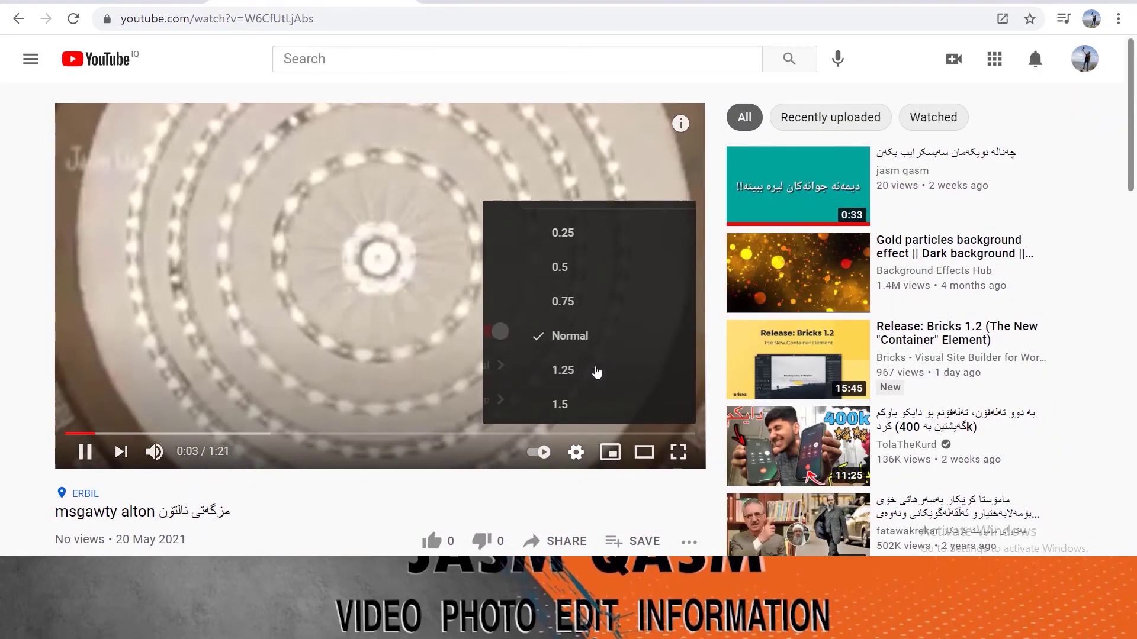
click(581, 338)
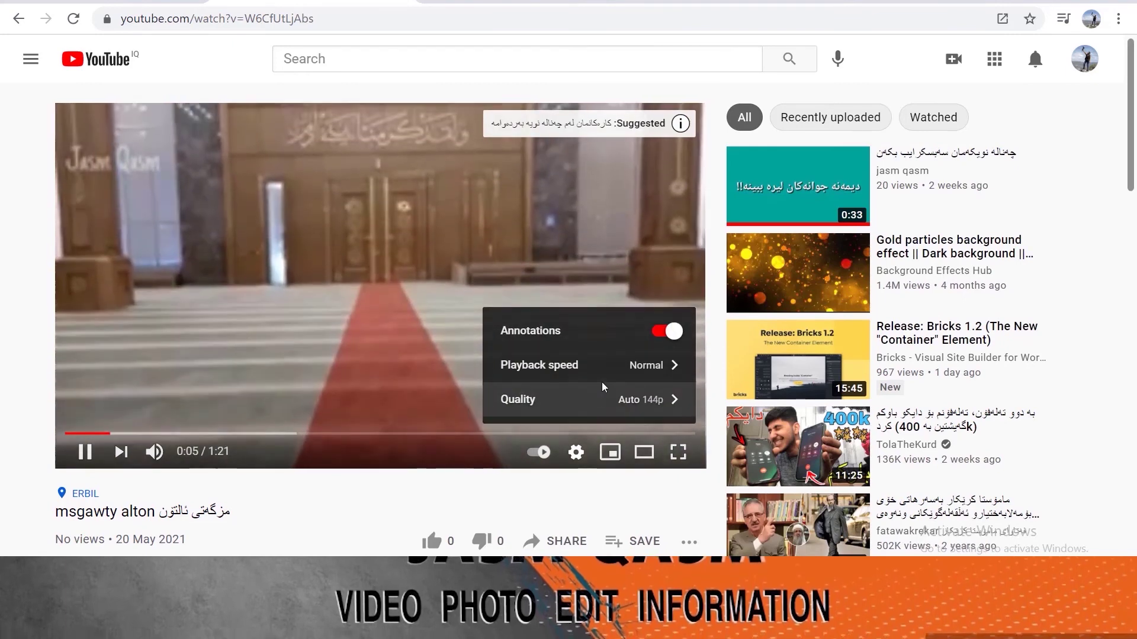
- Set the published video's playback quality to 360p after trying 720p
click(603, 385)
click(571, 235)
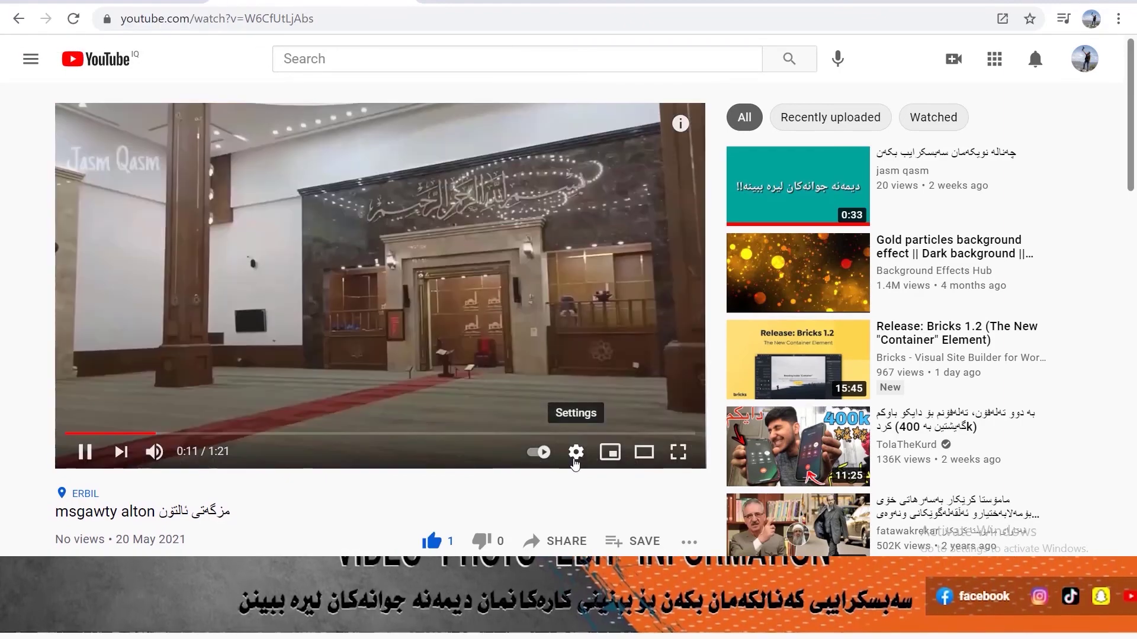
click(576, 452)
click(597, 399)
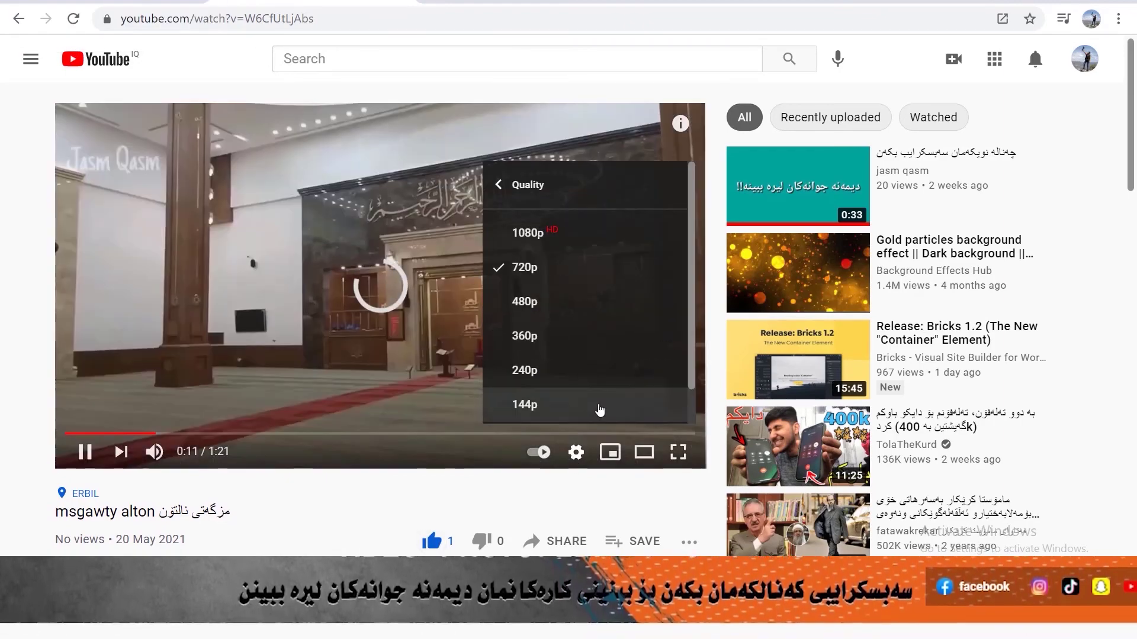
click(564, 345)
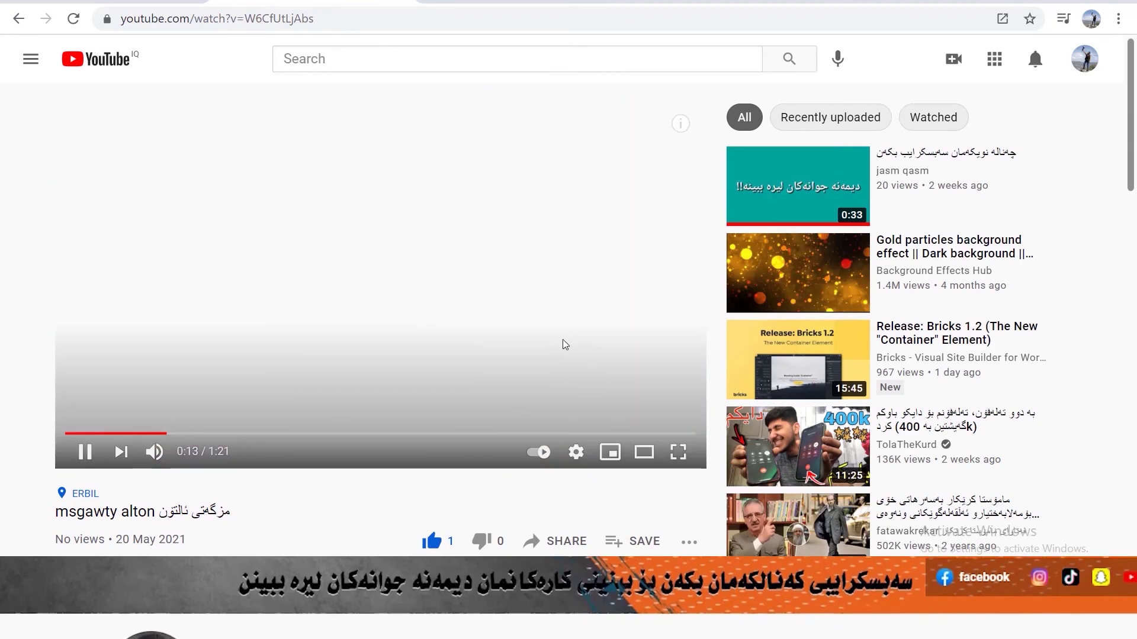